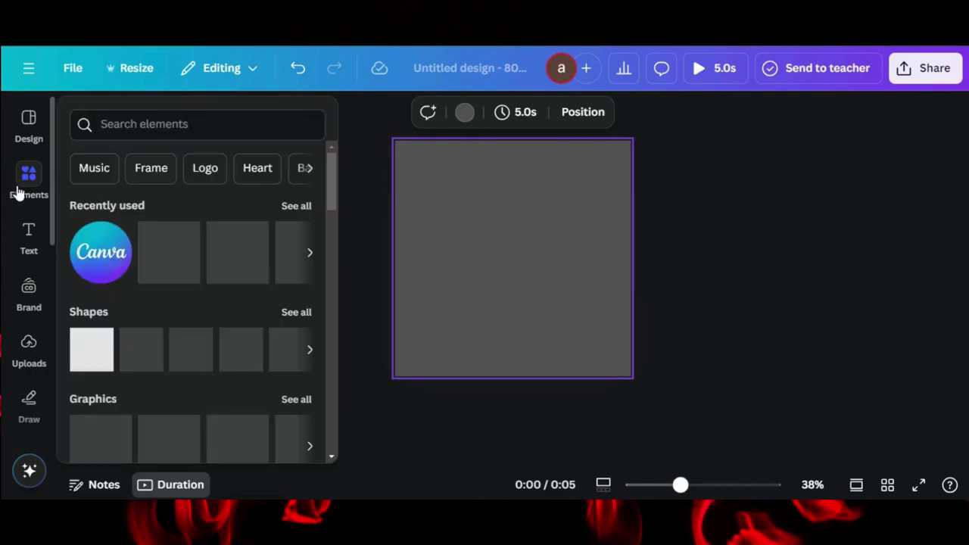
# Step: Insert the upright triangle frame from the basic shape frames and scale it down near the canvas centre
pyautogui.scroll(-3, 158, 220)
pyautogui.scroll(-8, 157, 214)
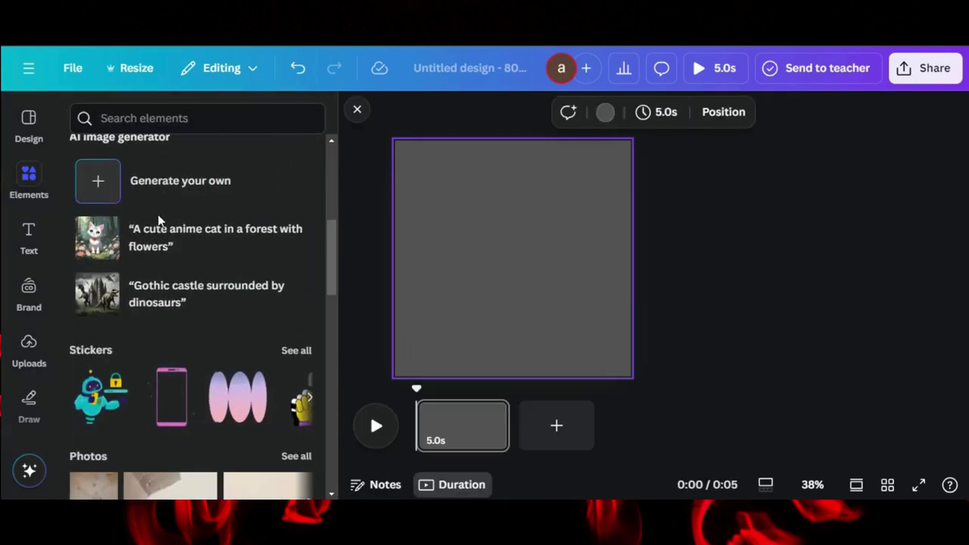
pyautogui.scroll(-3, 165, 386)
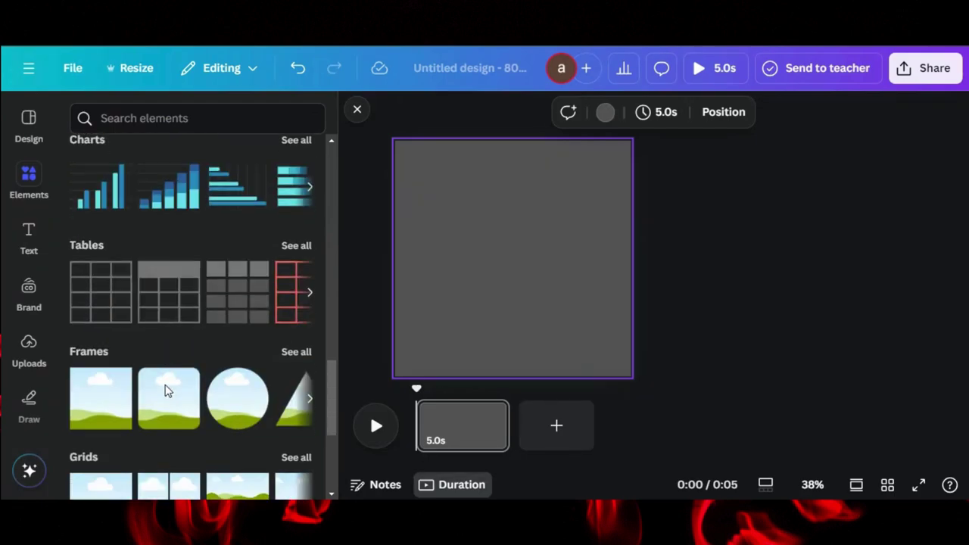
pyautogui.click(296, 352)
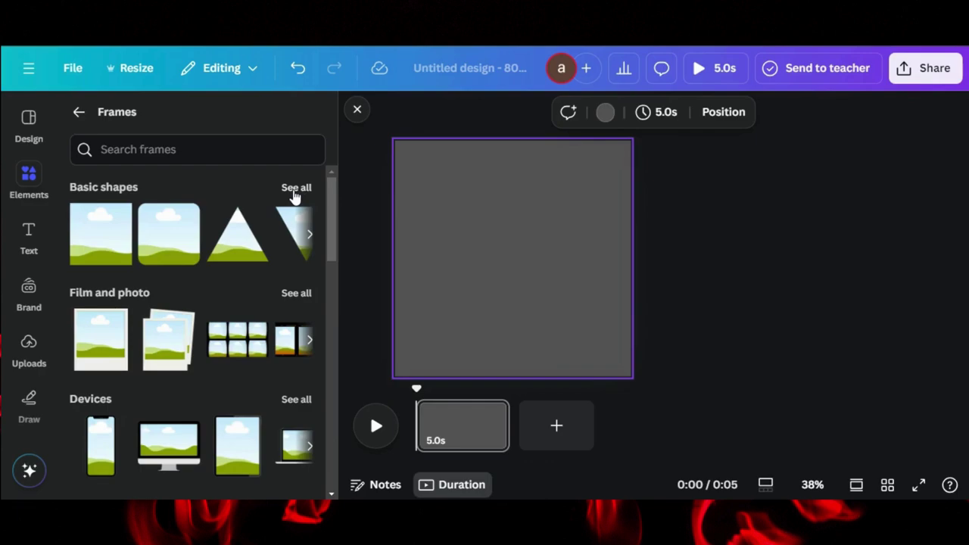
pyautogui.click(236, 249)
pyautogui.moveTo(519, 265); pyautogui.dragTo(512, 276)
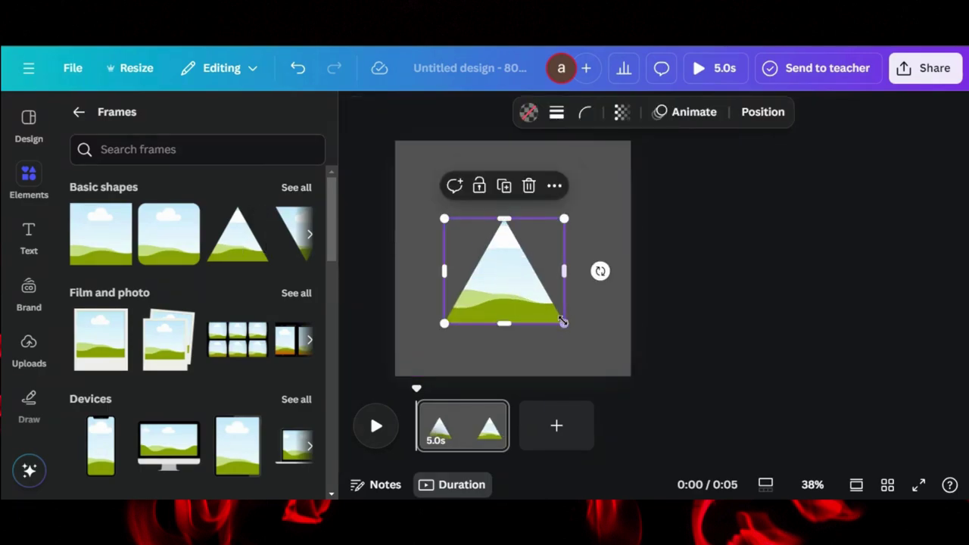
pyautogui.moveTo(564, 323); pyautogui.dragTo(572, 293)
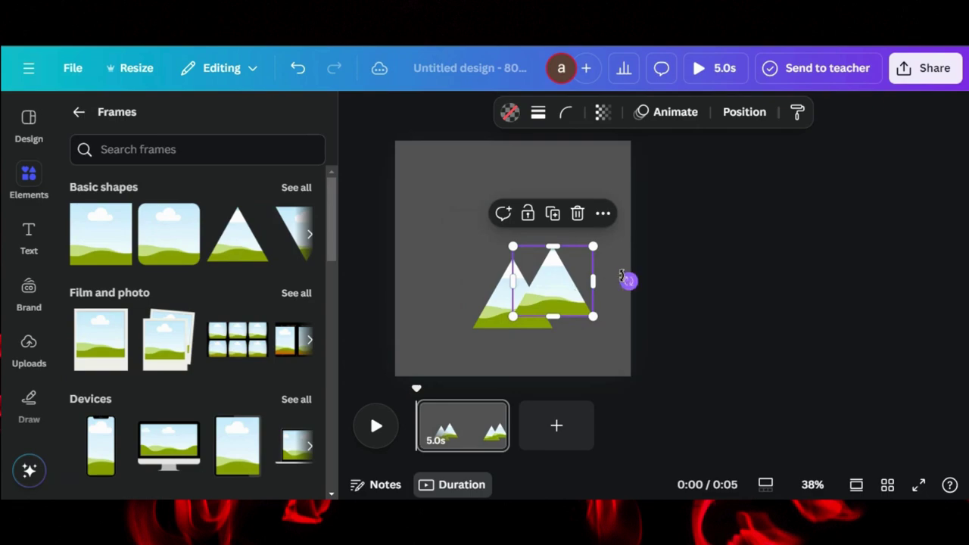
# Step: Rotate the duplicate triangle frame and fit it against the slanted side of the first triangle
pyautogui.moveTo(637, 259); pyautogui.dragTo(590, 218)
pyautogui.moveTo(575, 274); pyautogui.dragTo(561, 265)
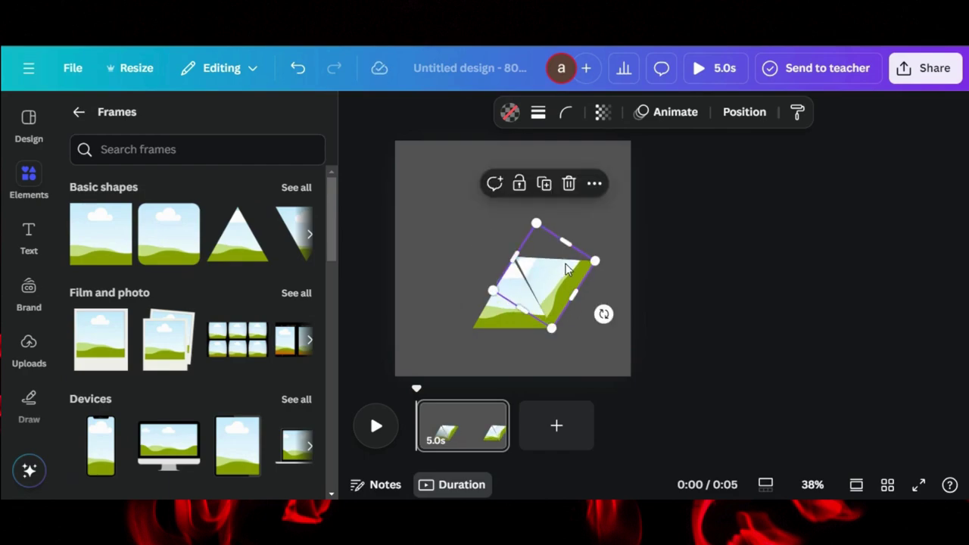
pyautogui.moveTo(603, 312); pyautogui.dragTo(604, 311)
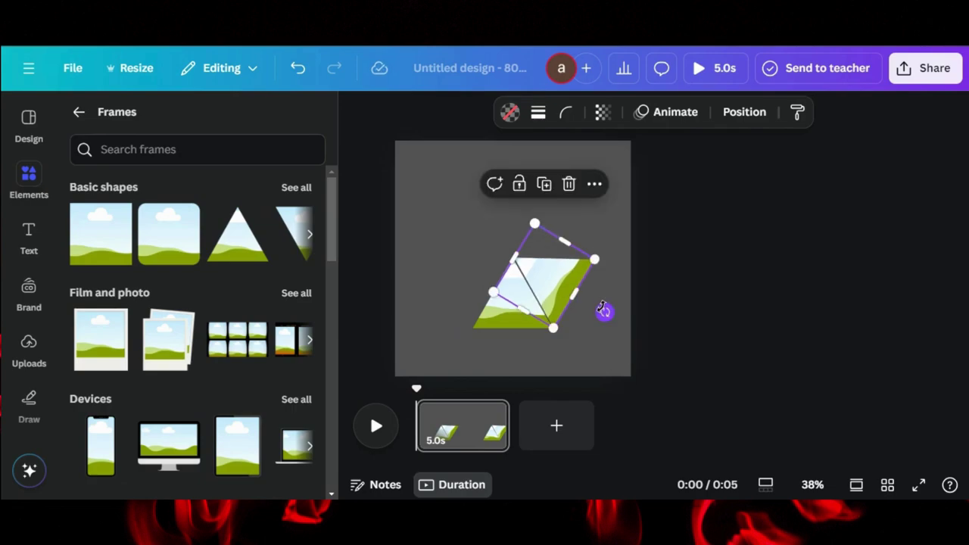
pyautogui.click(628, 276)
pyautogui.click(557, 277)
pyautogui.moveTo(557, 276); pyautogui.dragTo(557, 277)
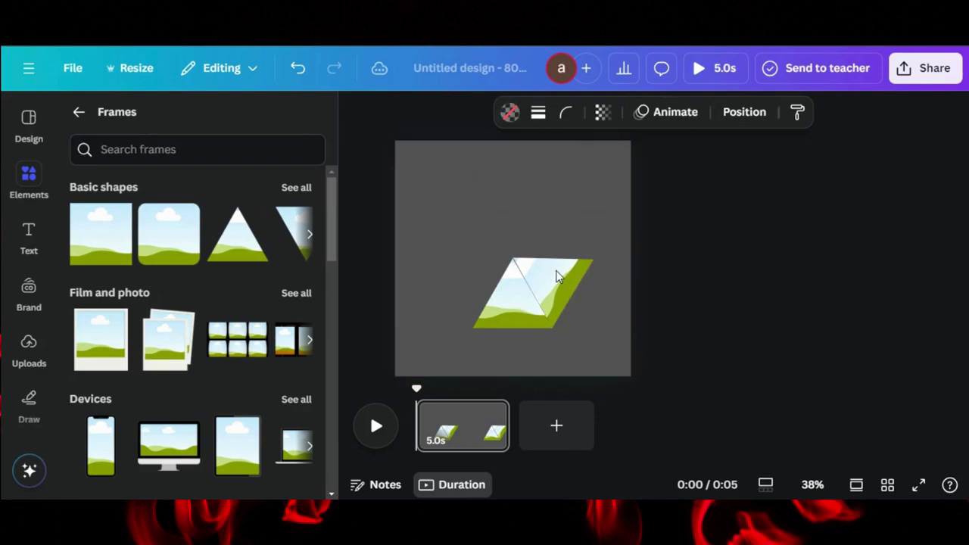
# Step: Duplicate the rotated triangle frame and turn the copy to form a third wedge above the other two
pyautogui.moveTo(557, 277); pyautogui.dragTo(543, 219)
pyautogui.click(557, 276)
pyautogui.click(542, 184)
pyautogui.moveTo(604, 270); pyautogui.dragTo(607, 201)
# Step: Fine-tune the third triangle's position and rotation so its edge meets the second triangle without a gap
pyautogui.moveTo(540, 240); pyautogui.dragTo(544, 242)
pyautogui.click(613, 233)
pyautogui.click(547, 240)
pyautogui.moveTo(549, 242); pyautogui.dragTo(548, 239)
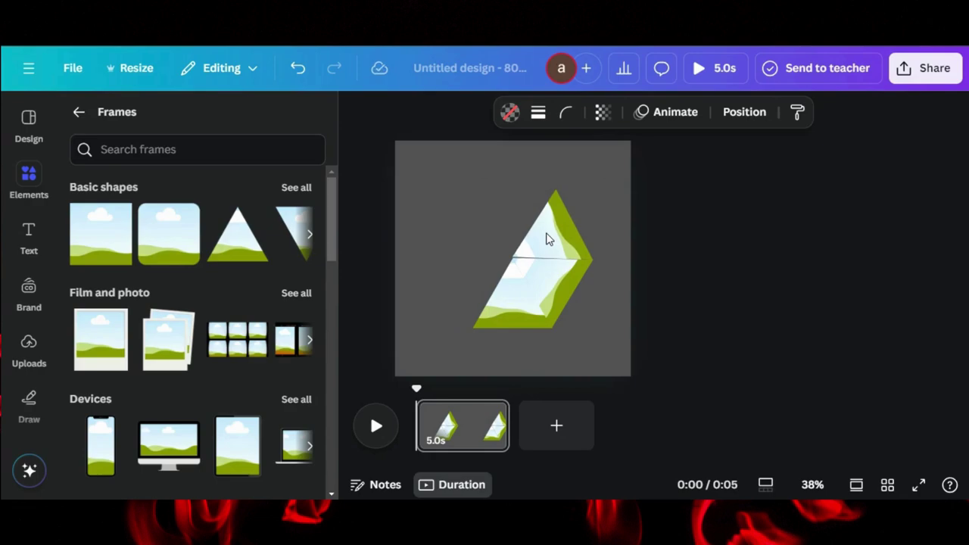
pyautogui.moveTo(549, 239); pyautogui.dragTo(548, 239)
pyautogui.moveTo(606, 208); pyautogui.dragTo(607, 211)
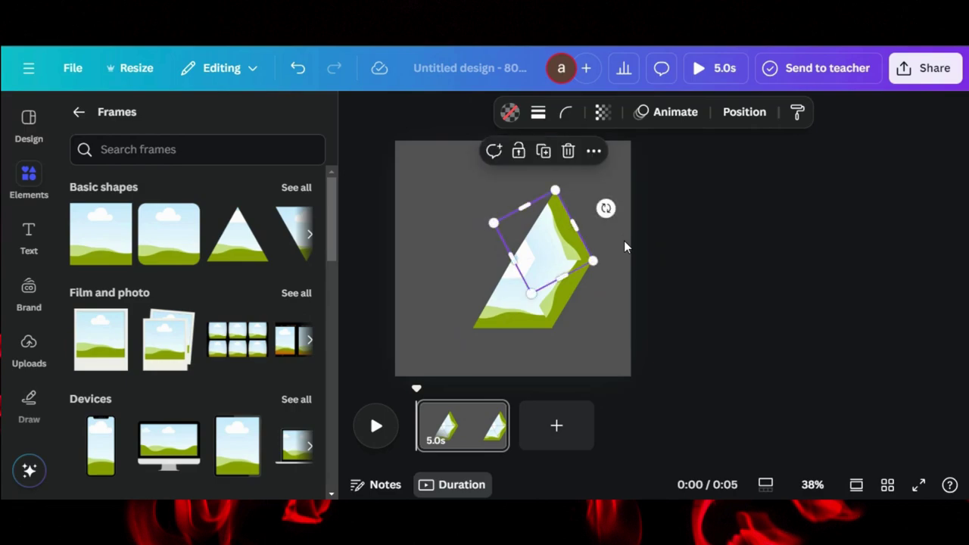
pyautogui.click(620, 346)
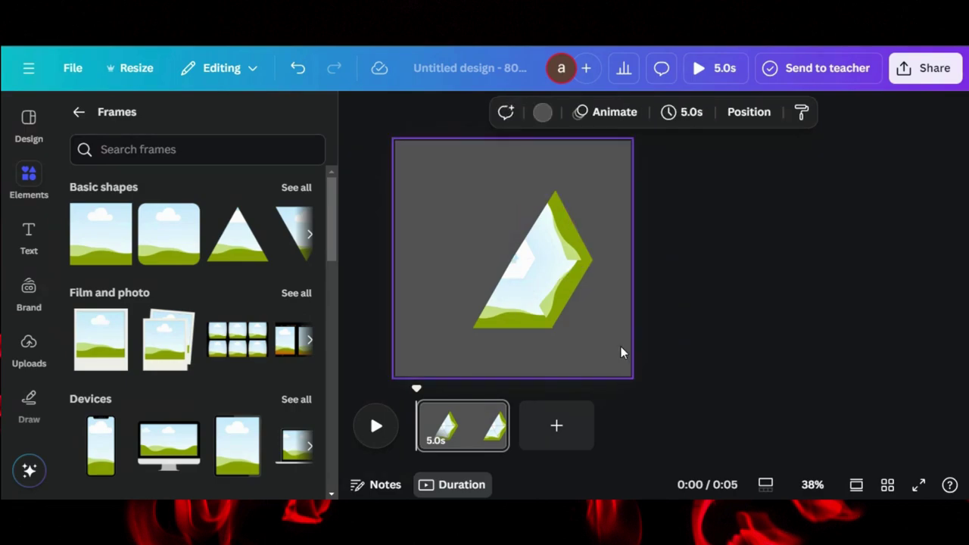
pyautogui.click(573, 236)
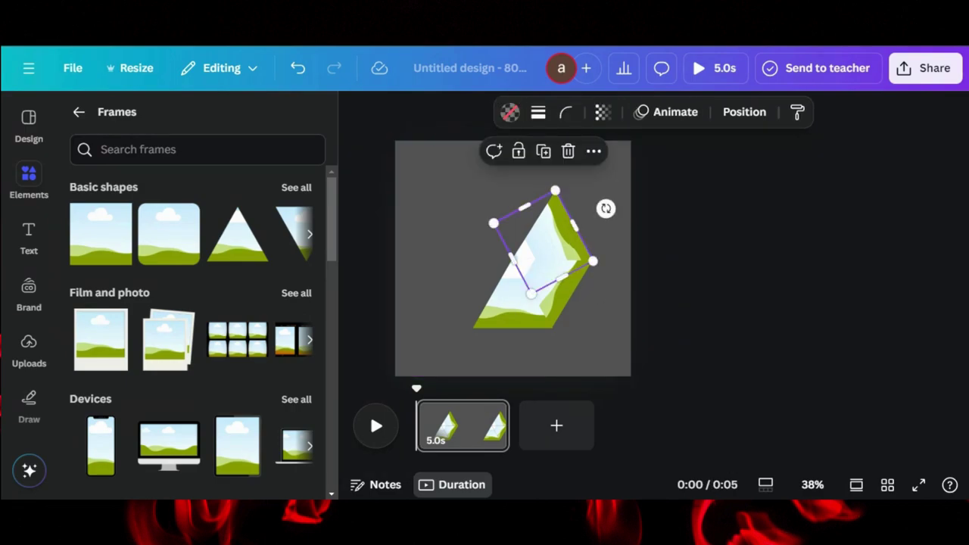
pyautogui.click(363, 181)
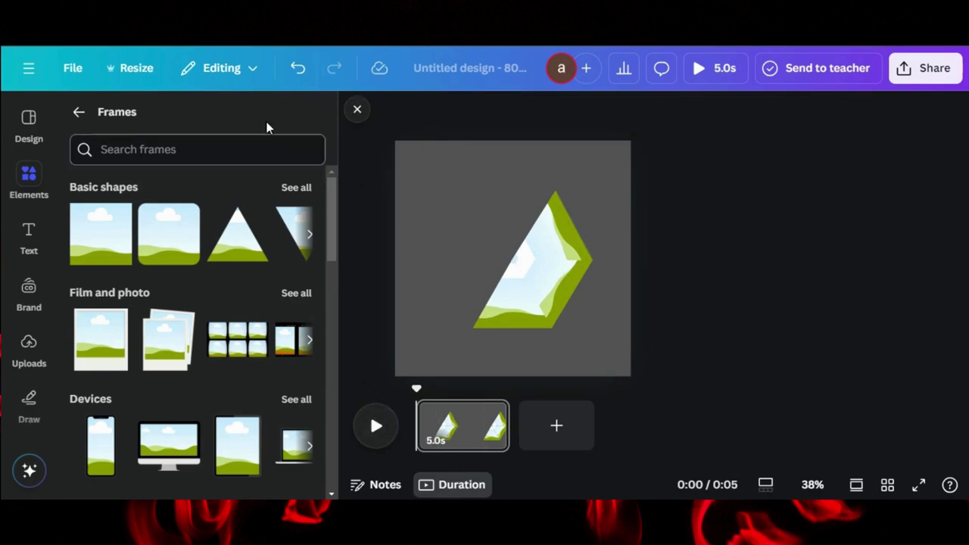
# Step: Group the three triangle frames into a single half-hexagon
pyautogui.click(354, 110)
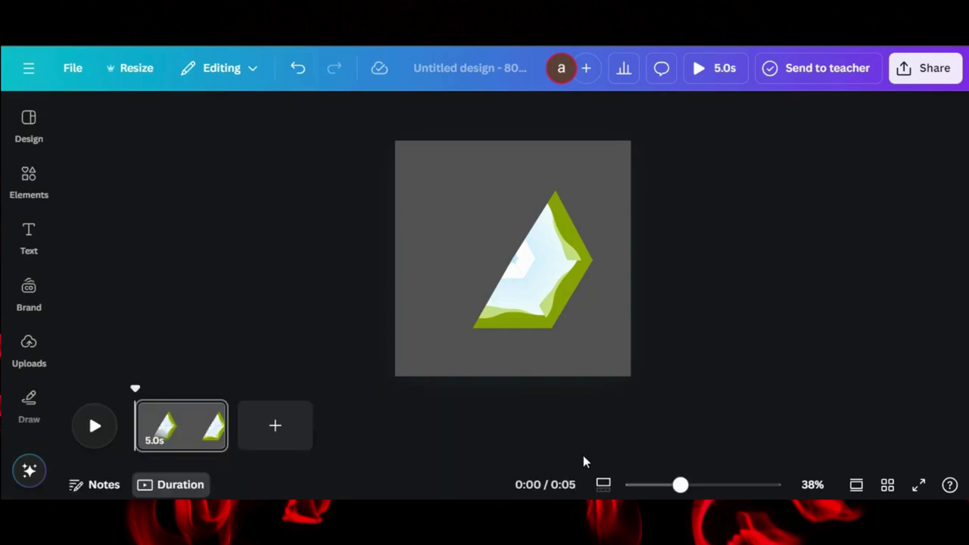
pyautogui.moveTo(680, 485); pyautogui.dragTo(704, 485)
pyautogui.click(611, 219)
pyautogui.click(611, 220)
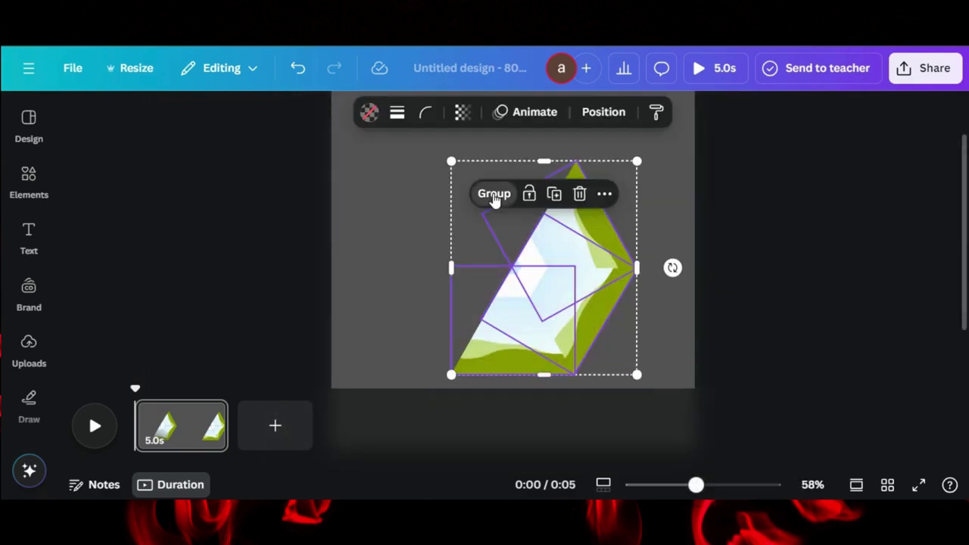
pyautogui.click(494, 194)
# Step: Duplicate the half-hexagon group, rotate the copy 180° and place it opposite the original to complete the hexagon
pyautogui.click(579, 149)
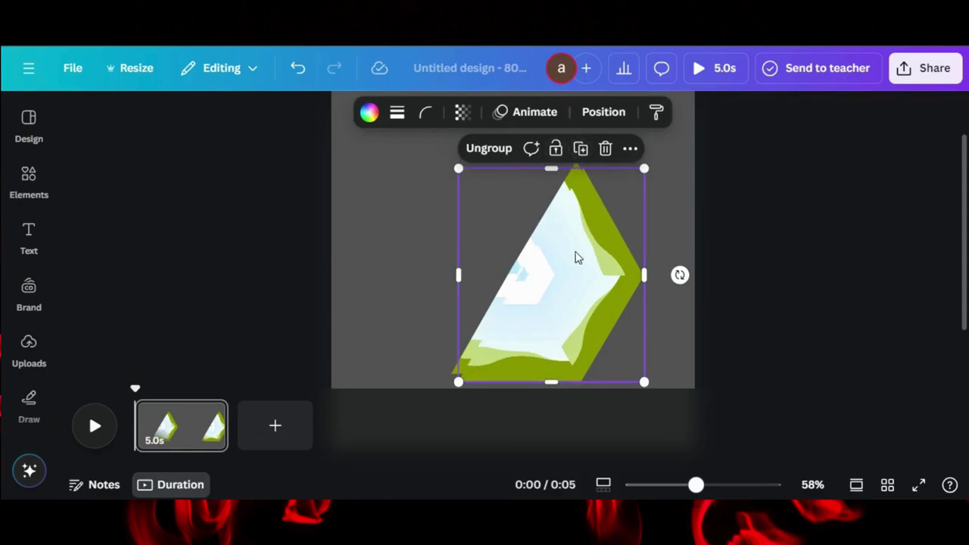
pyautogui.moveTo(575, 255); pyautogui.dragTo(504, 219)
pyautogui.moveTo(615, 239); pyautogui.dragTo(445, 238)
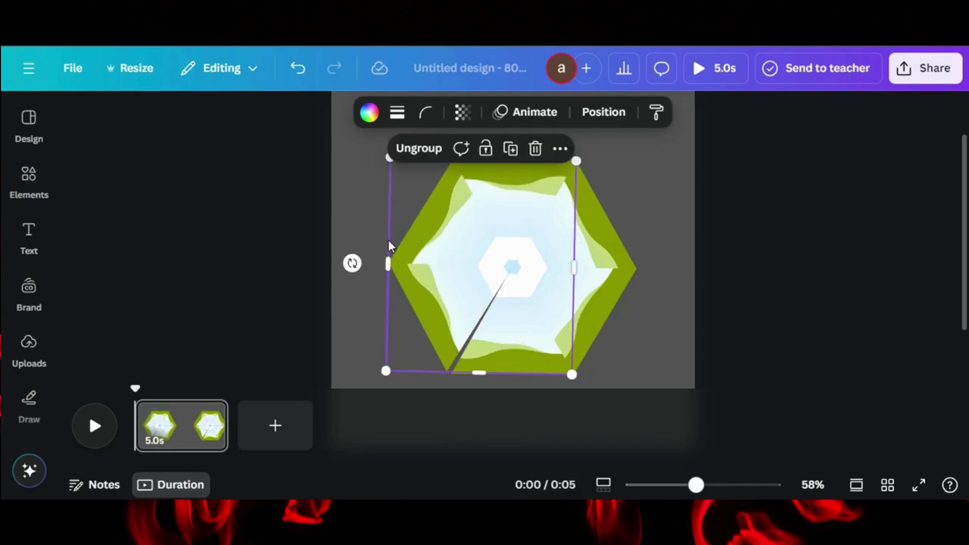
pyautogui.moveTo(351, 264); pyautogui.dragTo(352, 267)
pyautogui.scroll(-2, 395, 268)
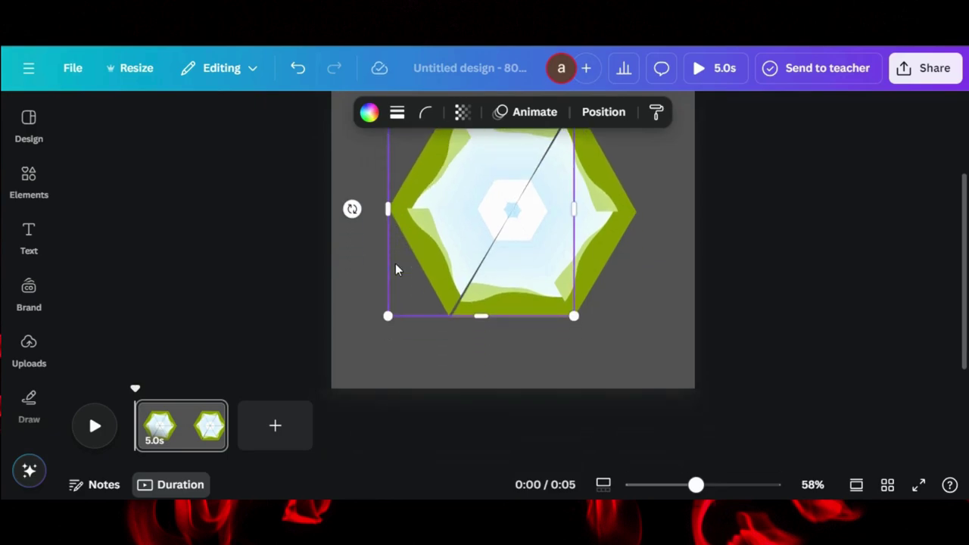
# Step: Nudge the rotated half-hexagon to close the diagonal gap between the two halves
pyautogui.scroll(2, 751, 325)
pyautogui.click(542, 237)
pyautogui.scroll(-1, 510, 241)
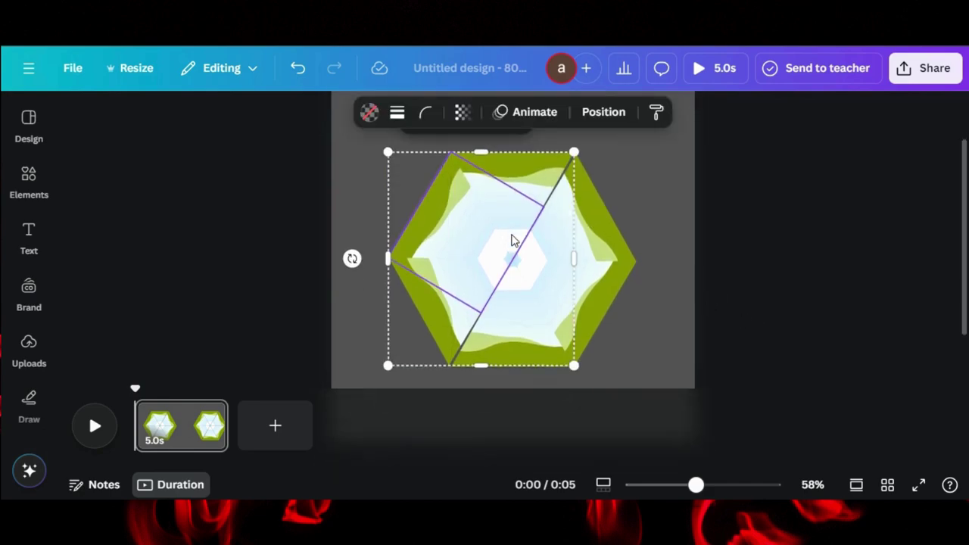
pyautogui.click(628, 260)
pyautogui.click(535, 171)
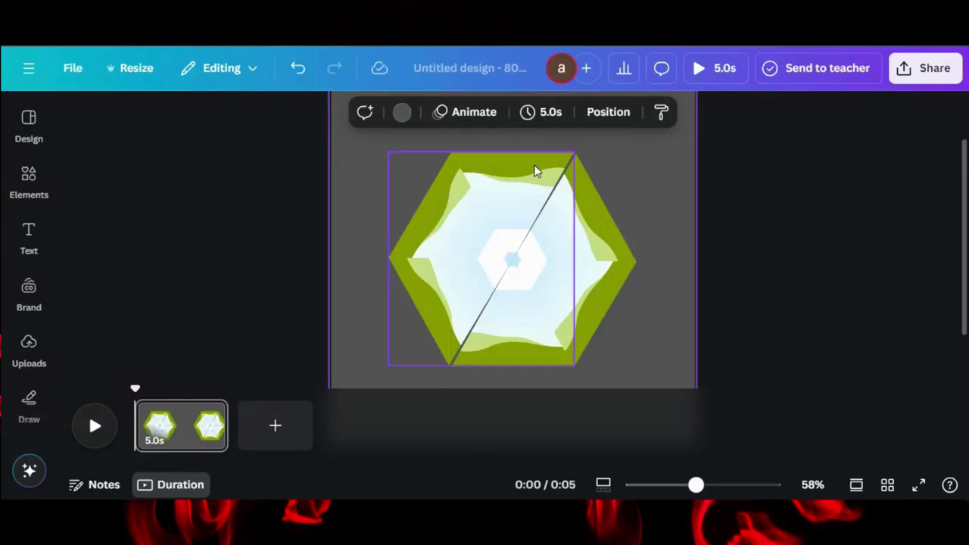
pyautogui.click(513, 263)
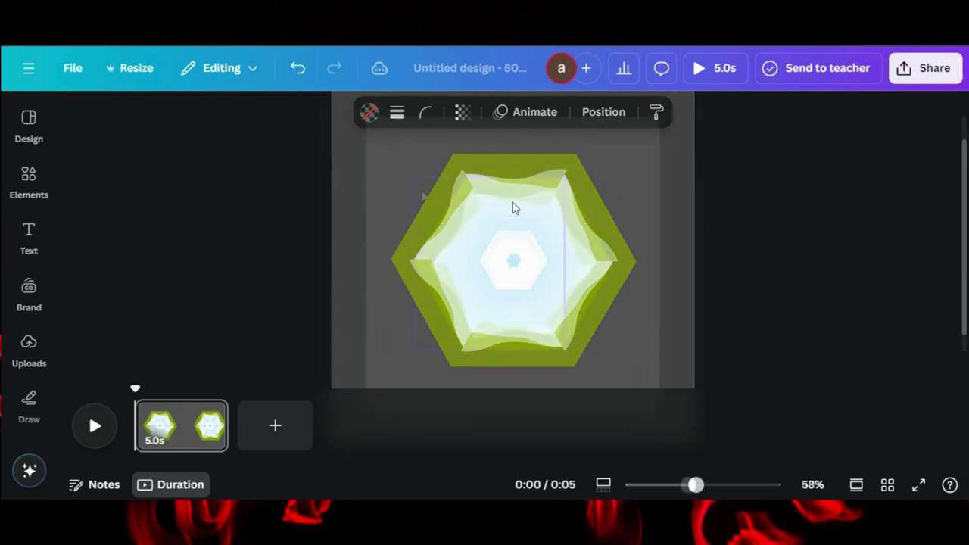
# Step: Scale the hexagon down in the lower centre of the canvas and add a thin solid black border to its frames
pyautogui.scroll(-2, 454, 205)
pyautogui.moveTo(391, 198); pyautogui.dragTo(641, 359)
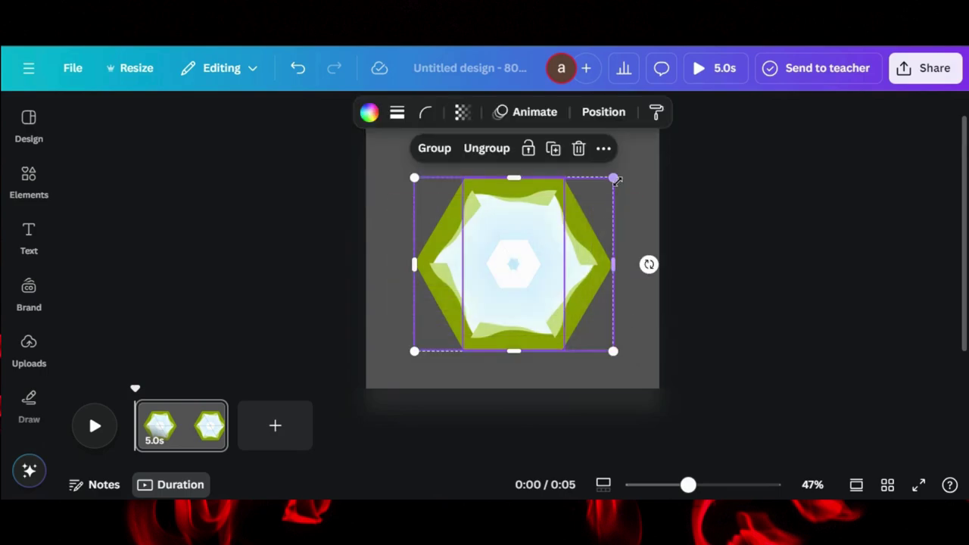
pyautogui.moveTo(589, 218); pyautogui.dragTo(557, 244)
pyautogui.moveTo(489, 270); pyautogui.dragTo(500, 290)
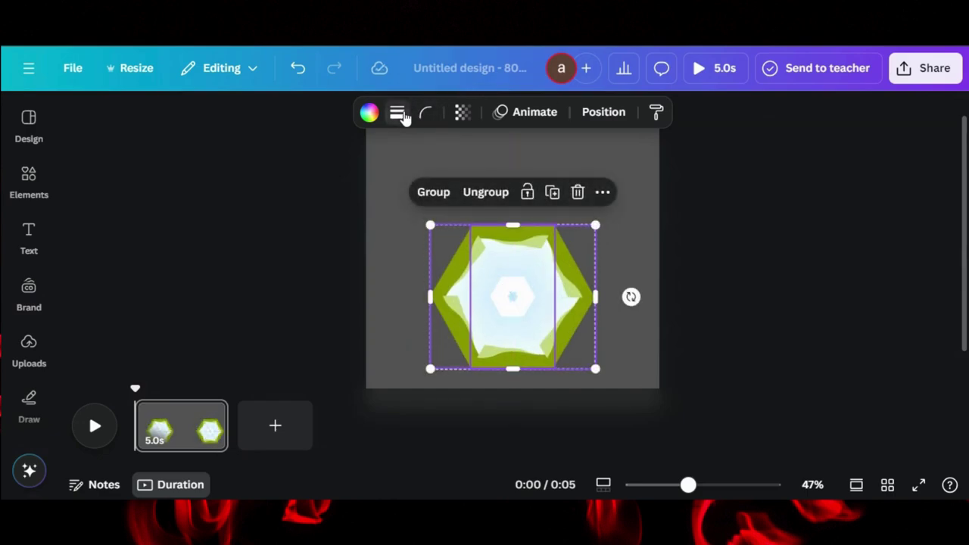
pyautogui.click(396, 111)
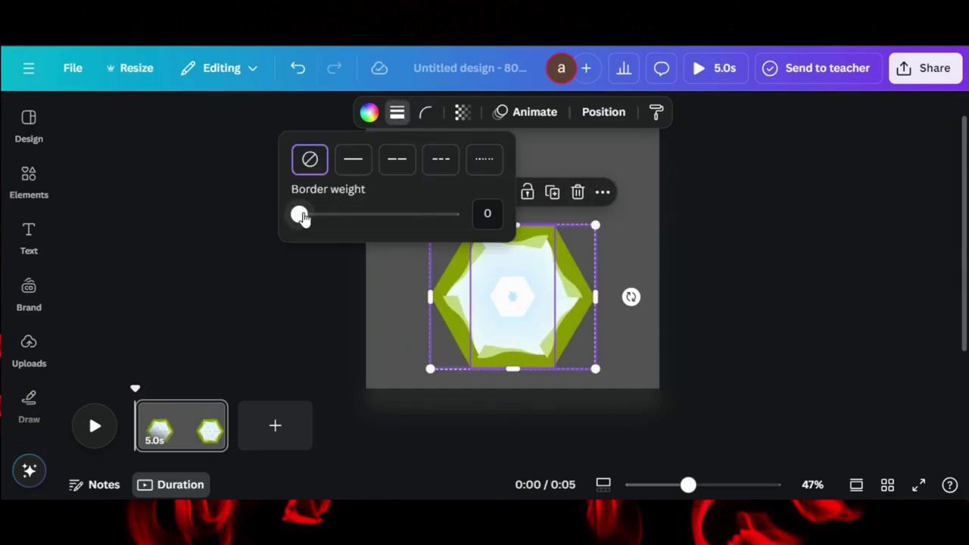
pyautogui.moveTo(299, 215); pyautogui.dragTo(322, 217)
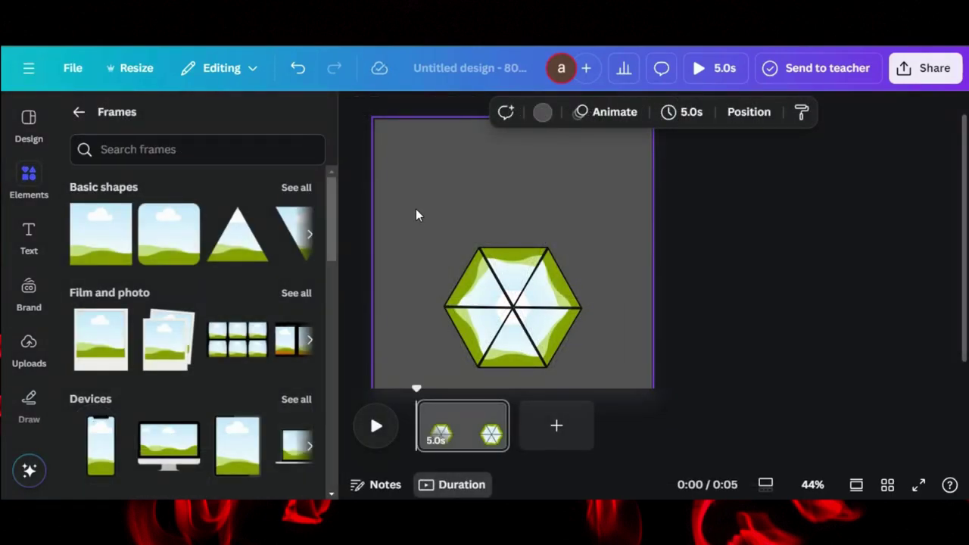
# Step: Add a circle shape, centre it over the hexagon and enlarge it until it covers the whole hexagon
pyautogui.click(79, 111)
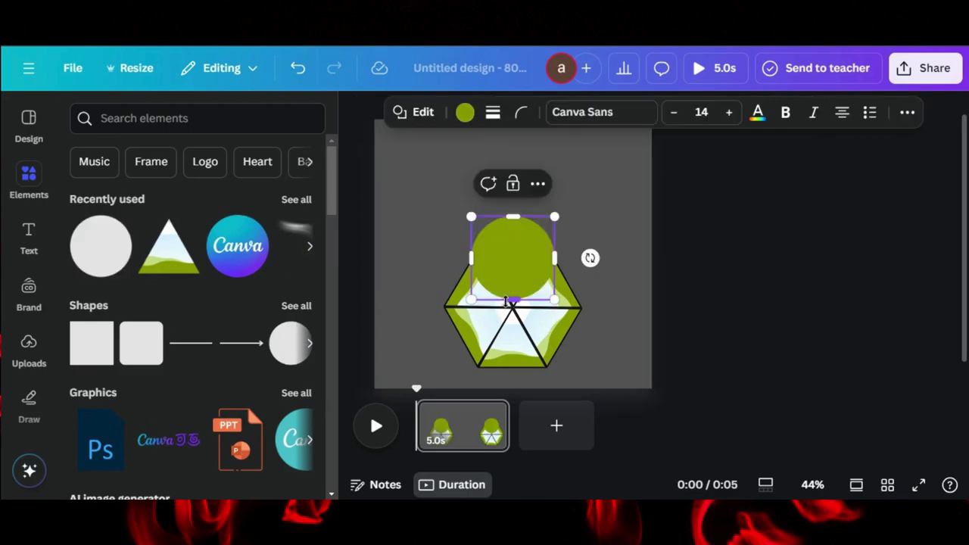
pyautogui.moveTo(523, 257); pyautogui.dragTo(521, 306)
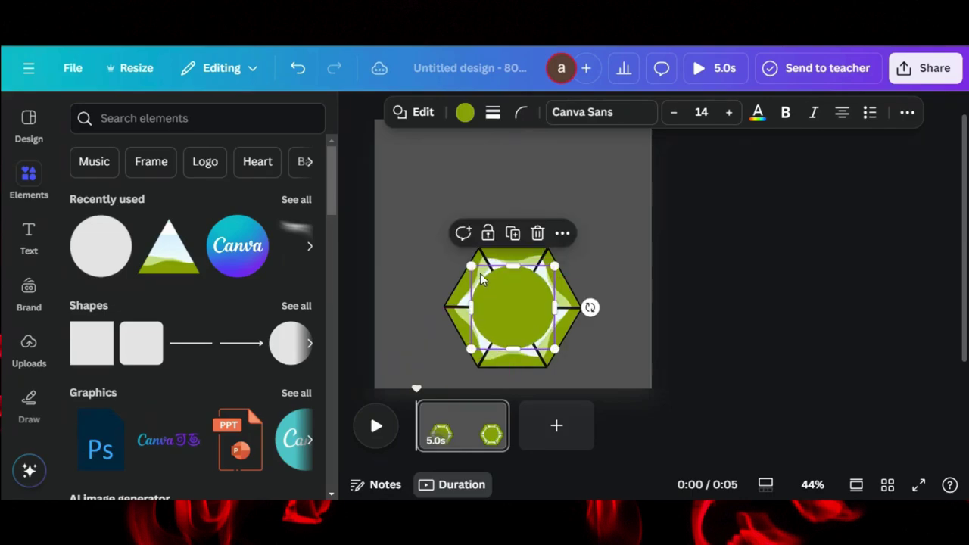
pyautogui.moveTo(424, 209); pyautogui.dragTo(409, 201)
pyautogui.moveTo(465, 254); pyautogui.dragTo(492, 286)
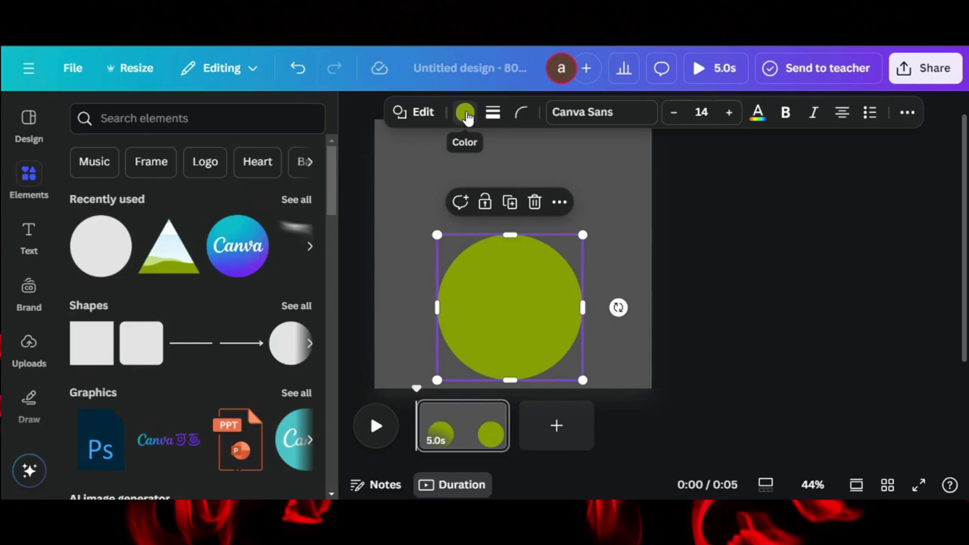
# Step: Give the circle a thick black border and set its fill to no colour
pyautogui.click(493, 114)
pyautogui.moveTo(394, 215); pyautogui.dragTo(519, 214)
pyautogui.press('Escape')
pyautogui.click(465, 114)
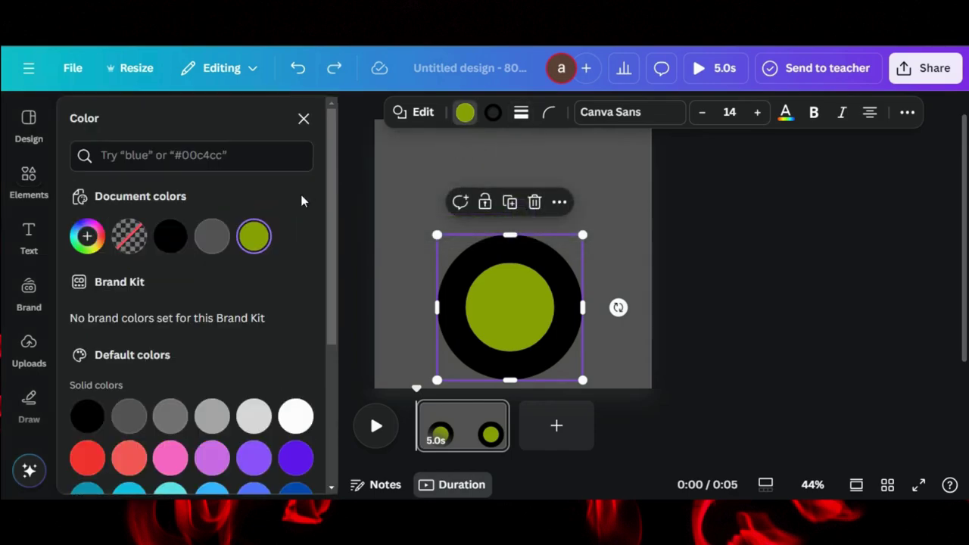
pyautogui.click(129, 239)
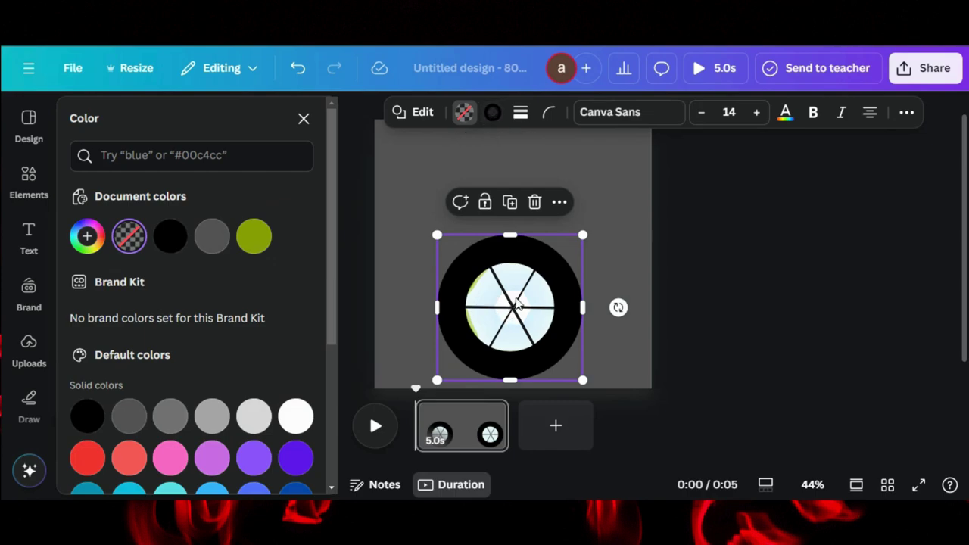
# Step: Change the circle's border to a custom solid dark green
pyautogui.click(488, 113)
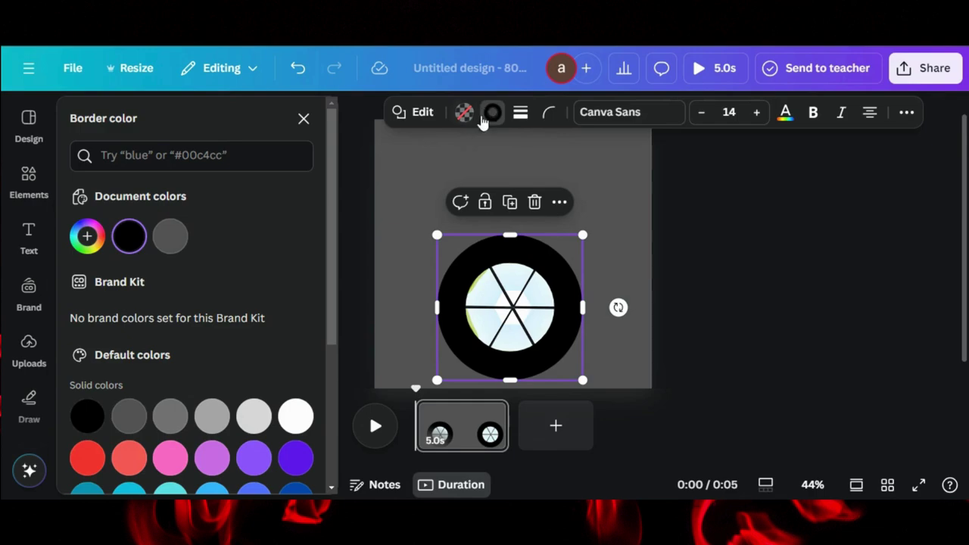
pyautogui.click(87, 236)
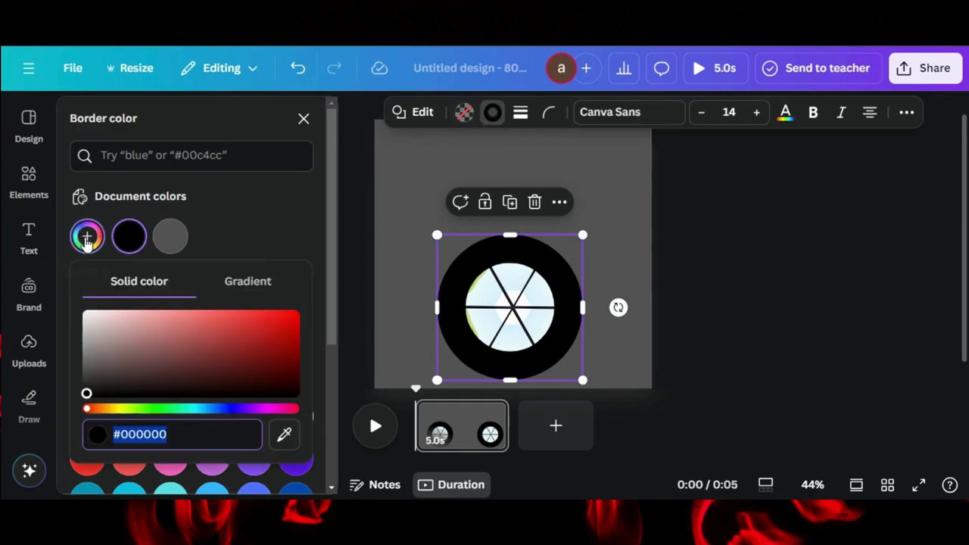
pyautogui.click(154, 407)
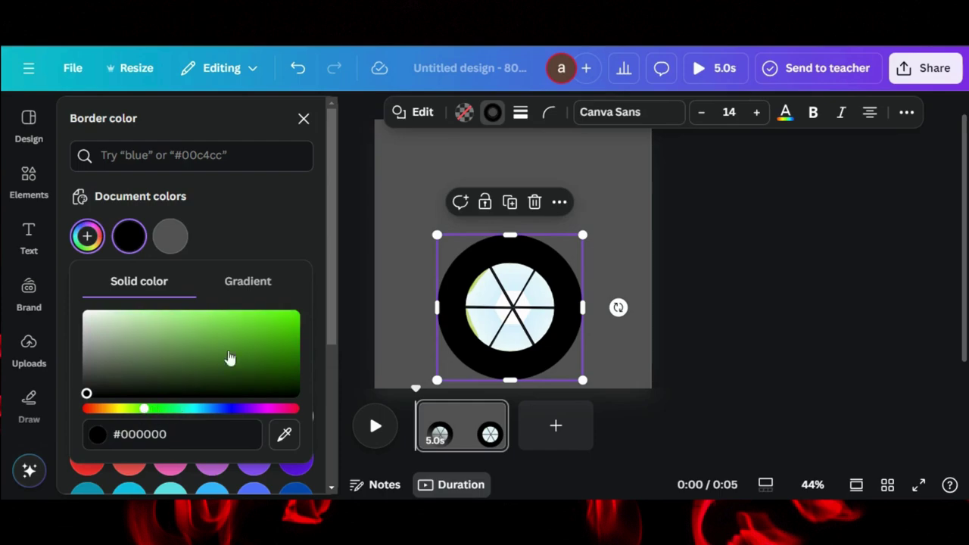
pyautogui.moveTo(278, 327); pyautogui.dragTo(275, 376)
# Step: Select the circle and all the triangle frames together and apply the dark green border colour to them
pyautogui.moveTo(358, 261); pyautogui.dragTo(639, 362)
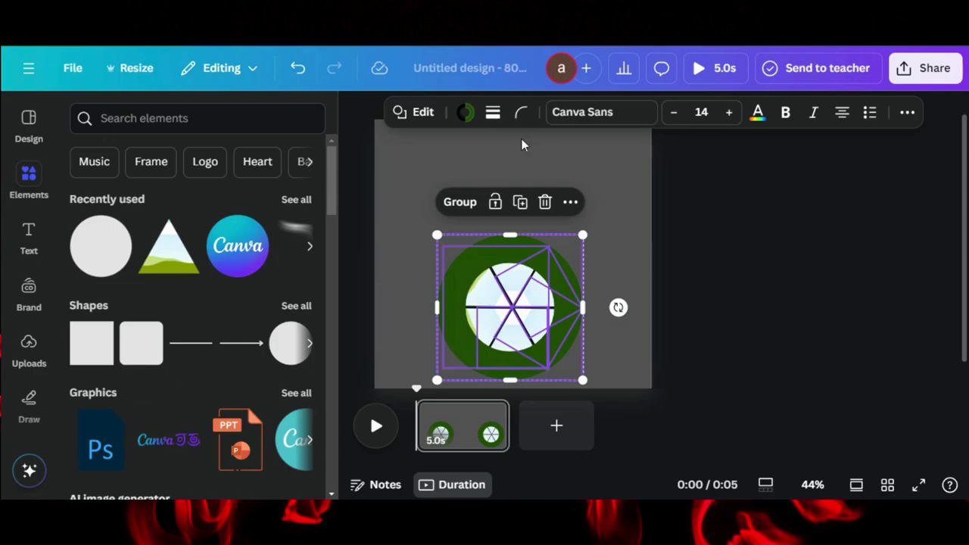
pyautogui.click(464, 112)
pyautogui.click(180, 237)
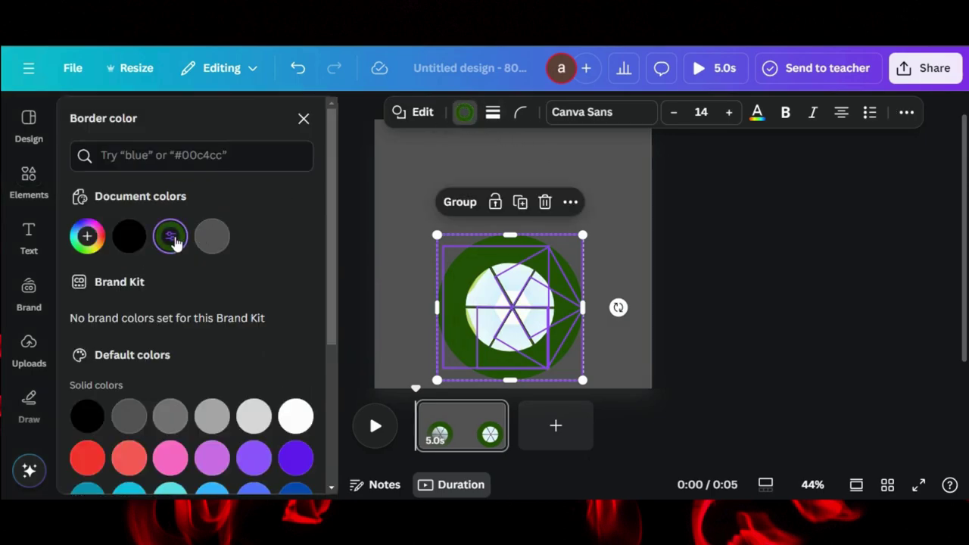
# Step: Select the circle and all the triangle frames together and move them up to the middle of the page
pyautogui.click(728, 262)
pyautogui.moveTo(454, 263); pyautogui.dragTo(613, 373)
pyautogui.moveTo(554, 329); pyautogui.dragTo(554, 278)
pyautogui.click(648, 301)
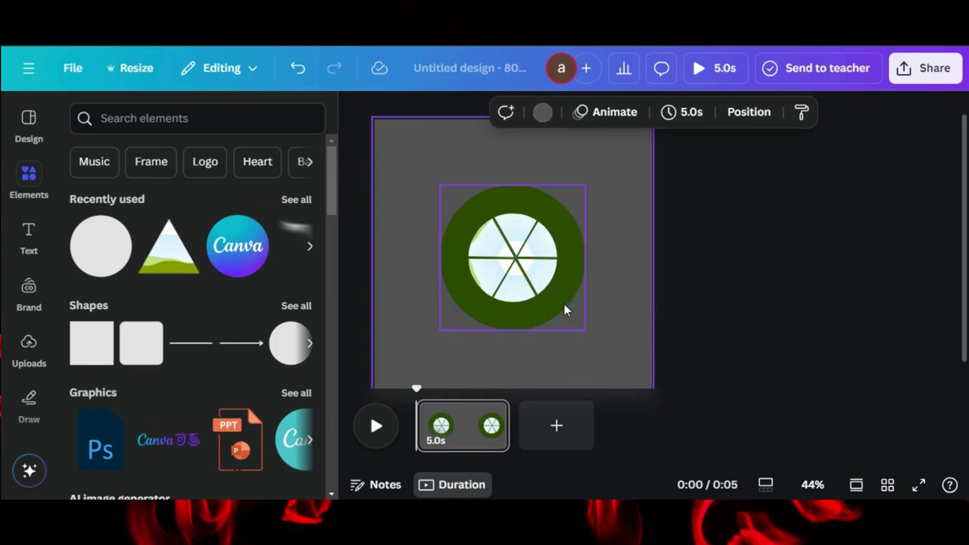
# Step: Resize the green ring so its inner edge fits just inside the hexagon's corners and centre it on the hexagon
pyautogui.click(564, 303)
pyautogui.moveTo(585, 329); pyautogui.dragTo(634, 378)
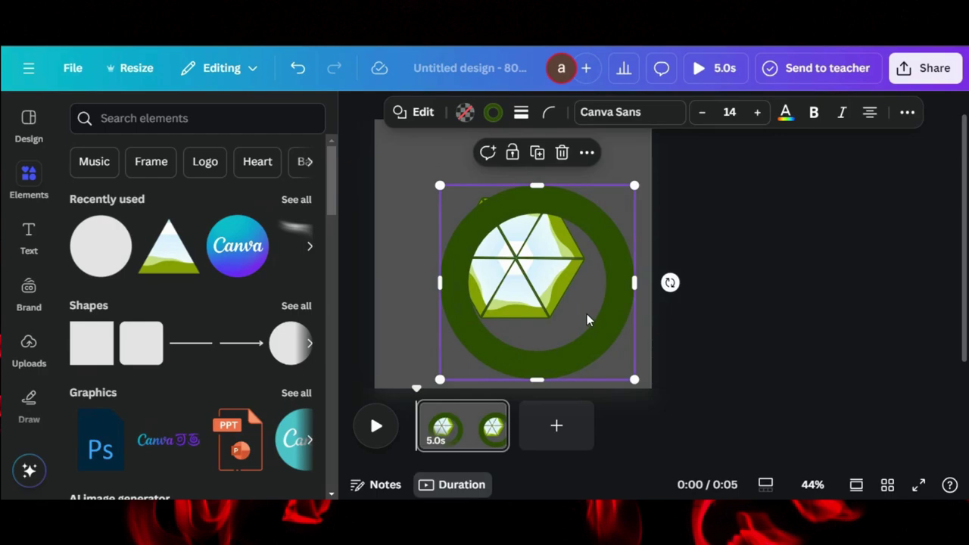
pyautogui.moveTo(607, 321); pyautogui.dragTo(579, 296)
pyautogui.moveTo(415, 160); pyautogui.dragTo(426, 167)
pyautogui.moveTo(522, 310); pyautogui.dragTo(522, 296)
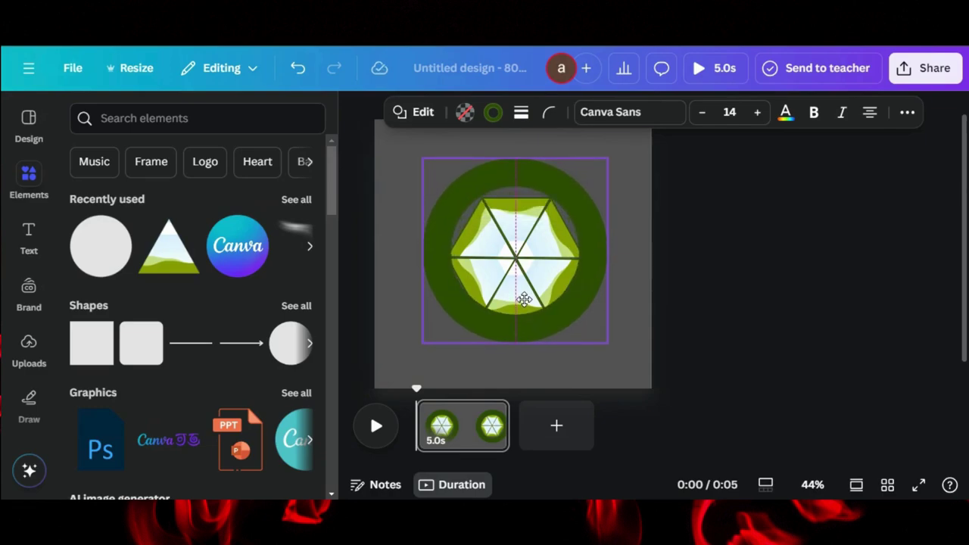
pyautogui.moveTo(421, 159); pyautogui.dragTo(432, 166)
pyautogui.moveTo(606, 168); pyautogui.dragTo(602, 173)
pyautogui.moveTo(572, 299); pyautogui.dragTo(572, 295)
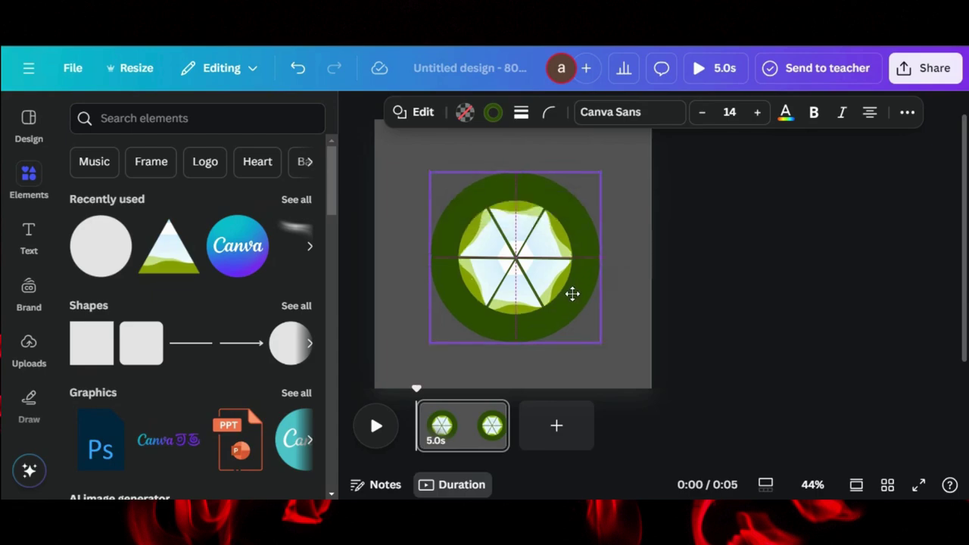
# Step: Select the ring and the hexagon together and enlarge them until the ring fills the page
pyautogui.click(669, 336)
pyautogui.moveTo(396, 166); pyautogui.dragTo(642, 363)
pyautogui.moveTo(429, 172); pyautogui.dragTo(377, 118)
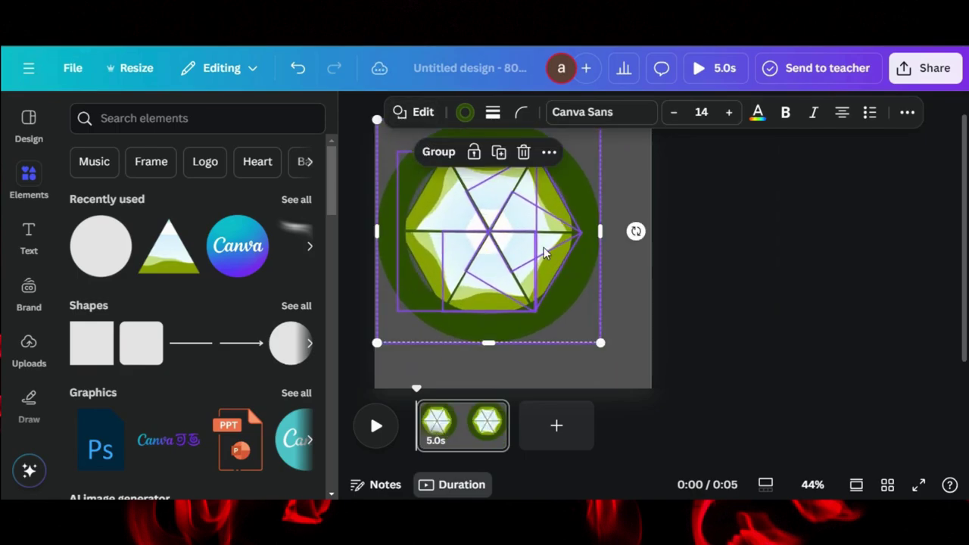
pyautogui.moveTo(602, 345); pyautogui.dragTo(678, 374)
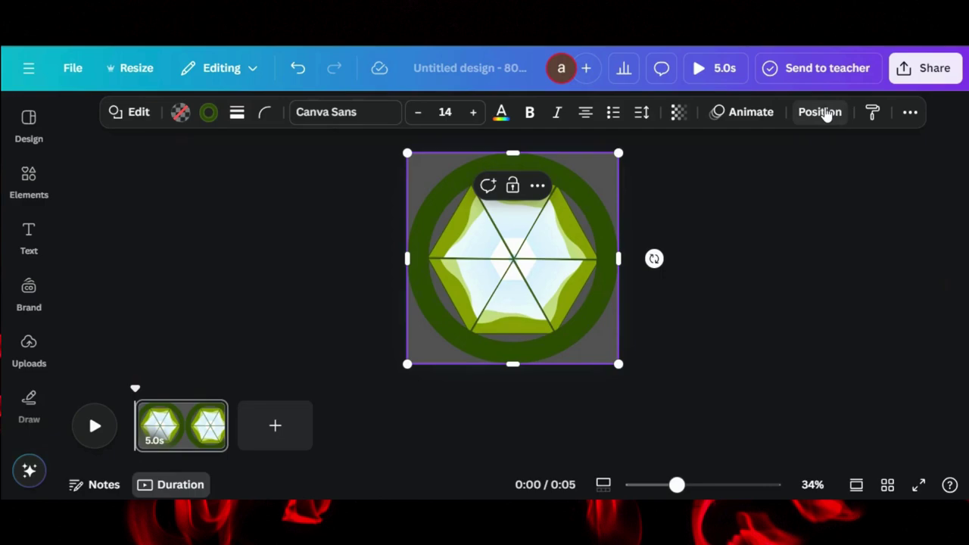
# Step: Select all the triangle frame layers below the ring in the layer list and group them
pyautogui.click(821, 112)
pyautogui.click(274, 156)
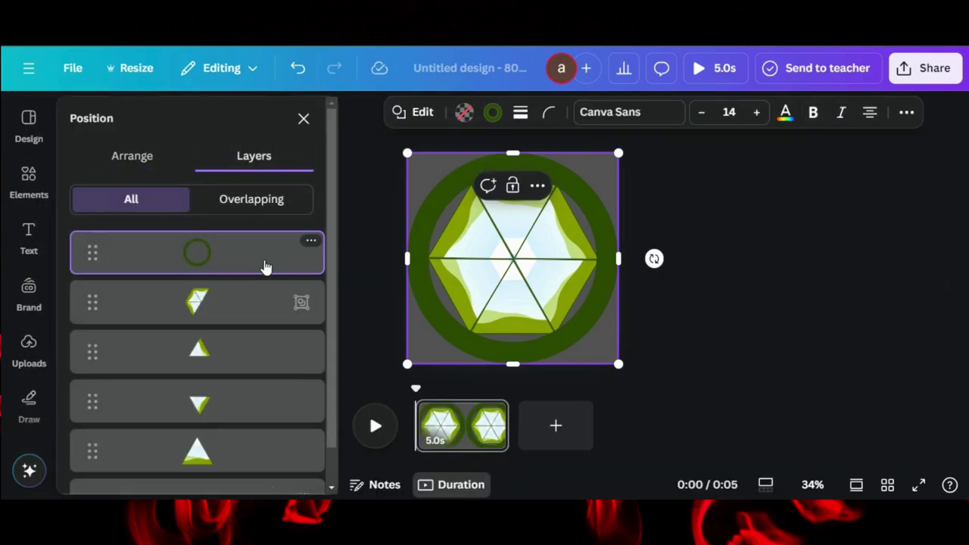
pyautogui.click(227, 309)
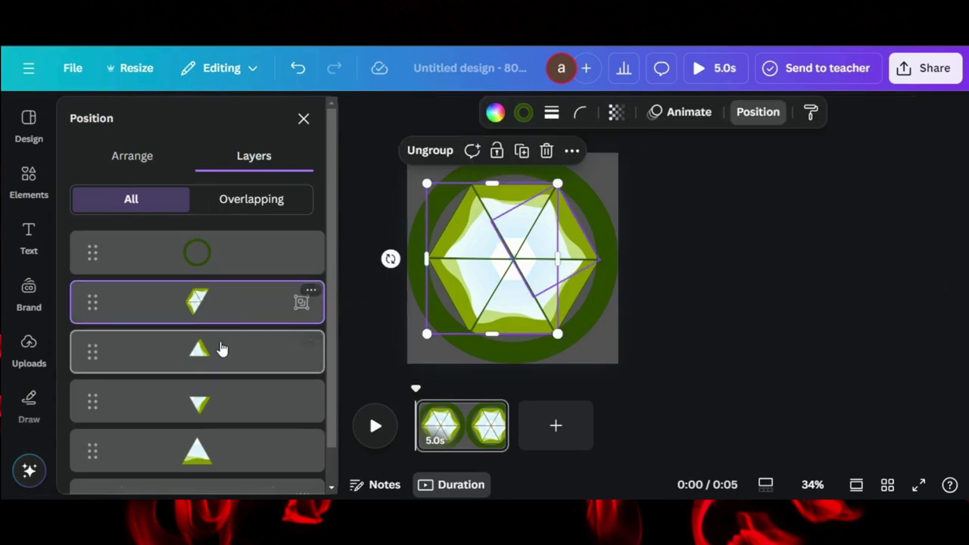
pyautogui.keyDown('shift'); pyautogui.click(219, 348); pyautogui.keyUp('shift')
pyautogui.keyDown('shift'); pyautogui.click(199, 402); pyautogui.keyUp('shift')
pyautogui.keyDown('shift'); pyautogui.click(194, 449); pyautogui.keyUp('shift')
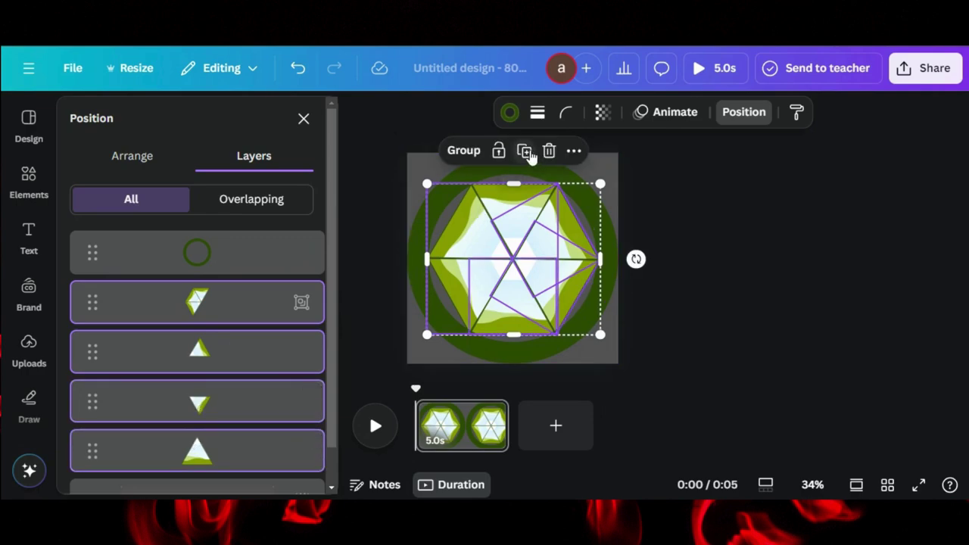
pyautogui.click(462, 151)
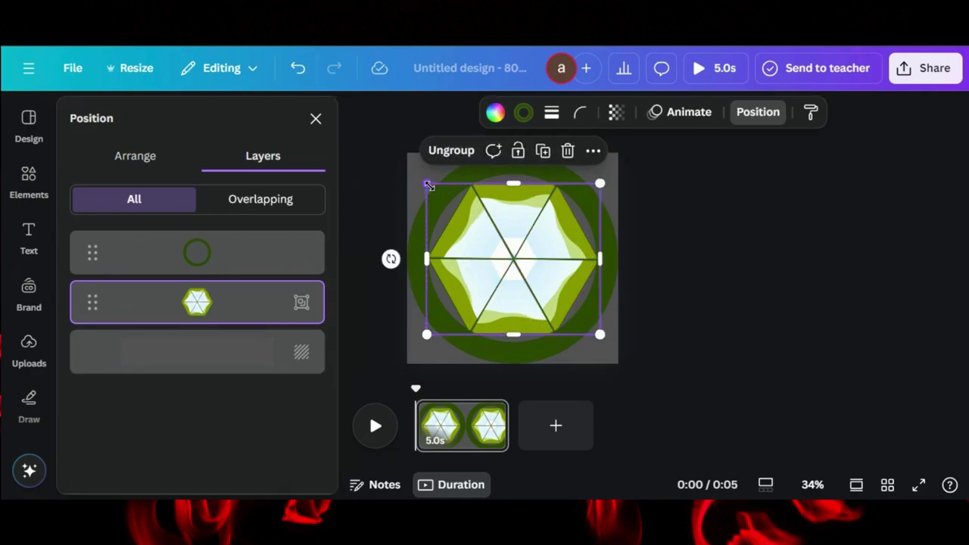
# Step: Enlarge the grouped hexagon about the ring's centre until it fills the ring's opening without gaps
pyautogui.moveTo(421, 177)
pyautogui.mouseDown()
pyautogui.moveTo(407, 161)
pyautogui.moveTo(411, 168)
pyautogui.mouseUp()
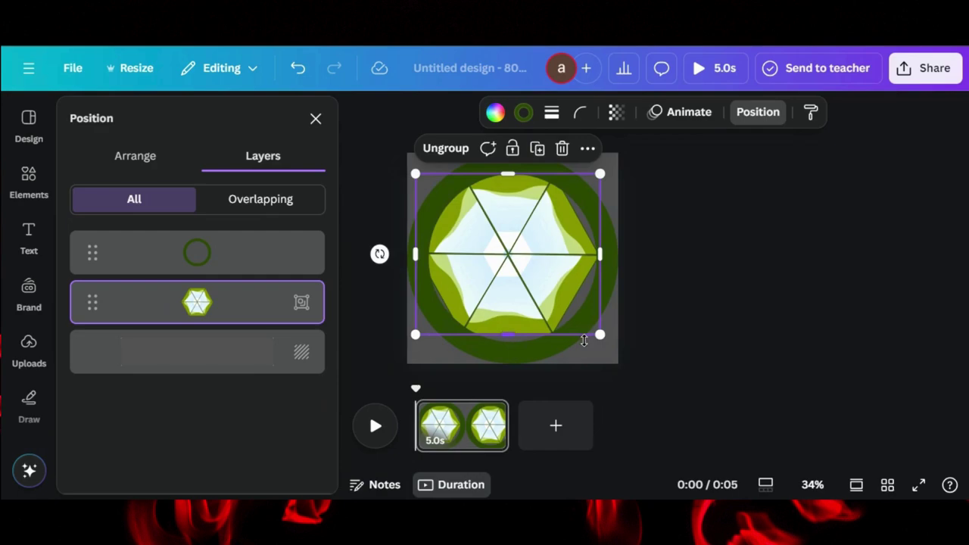
pyautogui.moveTo(601, 338); pyautogui.dragTo(615, 344)
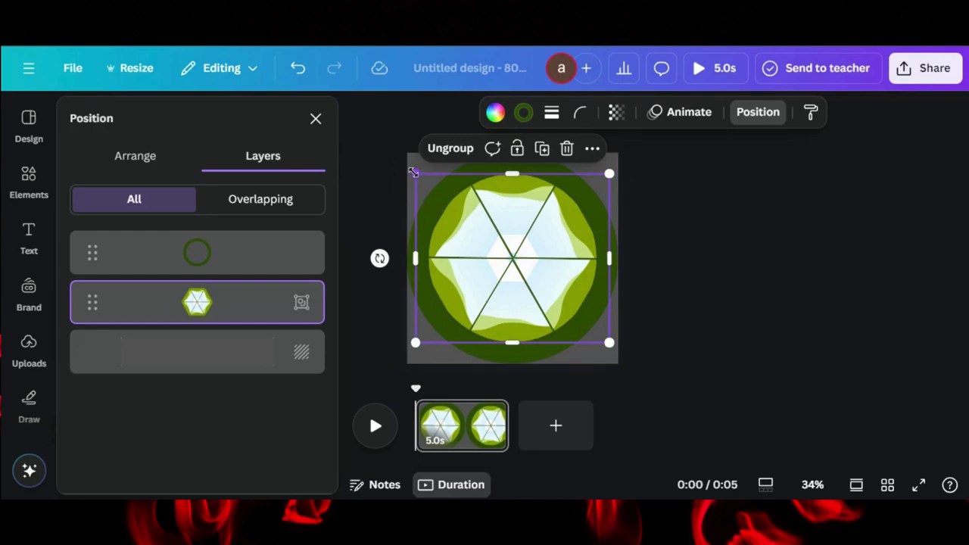
pyautogui.click(743, 315)
pyautogui.click(743, 314)
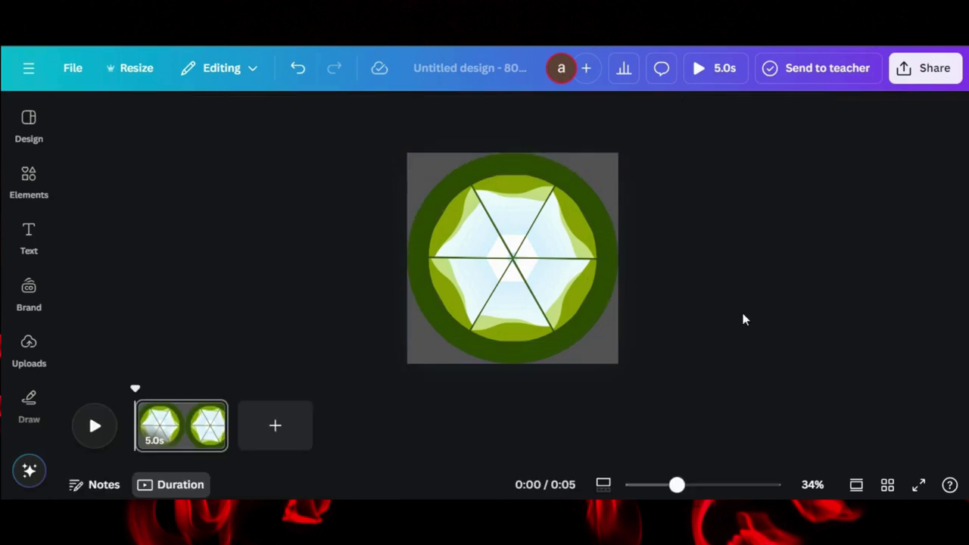
# Step: Duplicate the ring exactly over the original and set the copy's border weight to 12
pyautogui.click(606, 217)
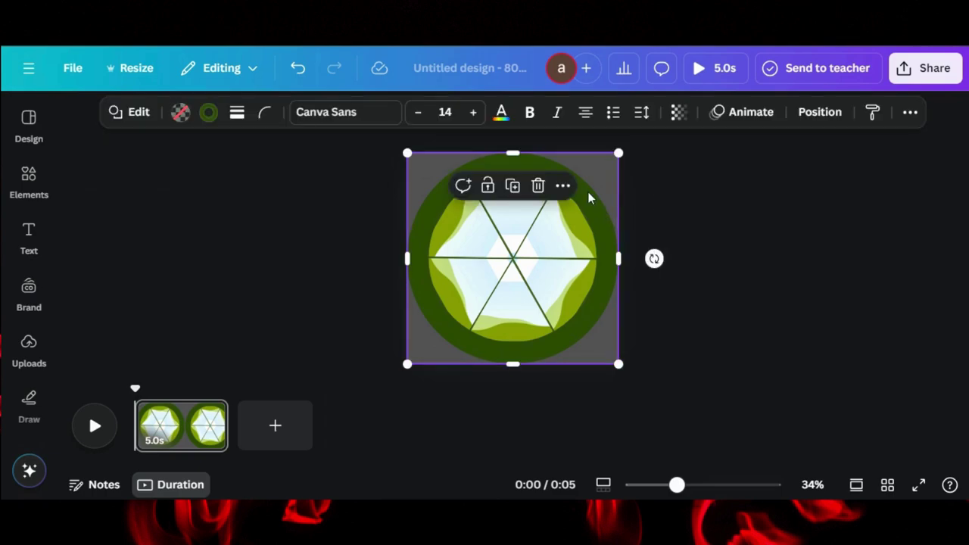
pyautogui.moveTo(525, 239); pyautogui.dragTo(529, 242)
pyautogui.hotkey('ctrl', 'z')
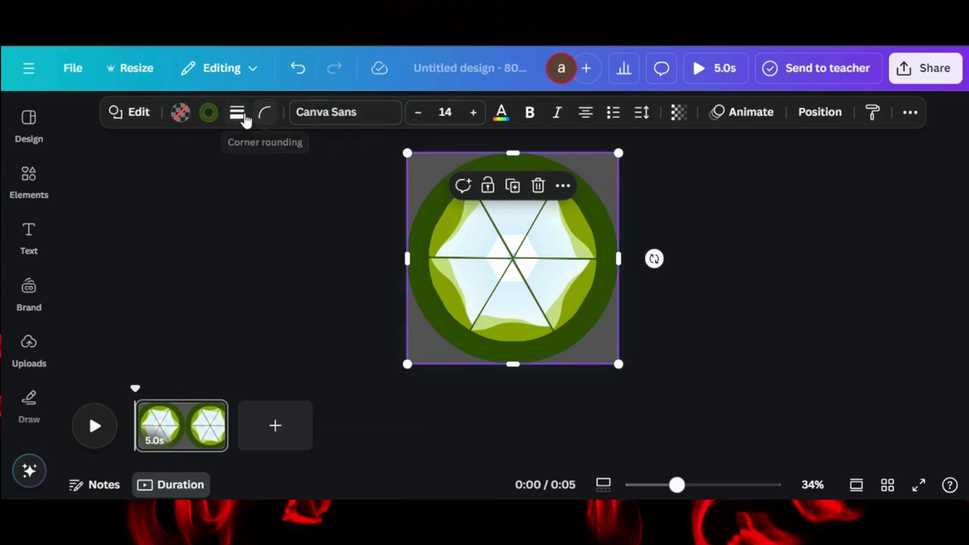
pyautogui.click(242, 118)
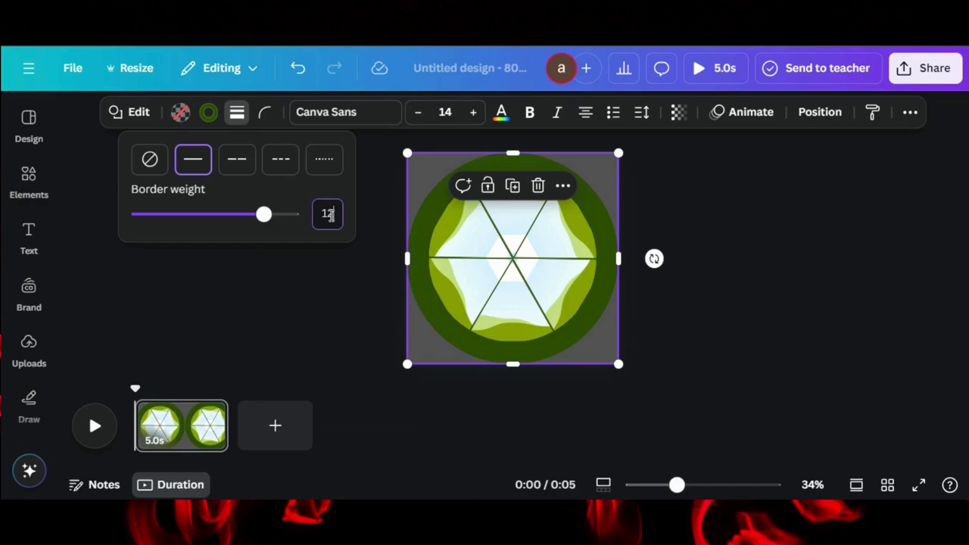
pyautogui.press('Return')
# Step: Change the thin ring's border to a custom solid olive green
pyautogui.click(209, 112)
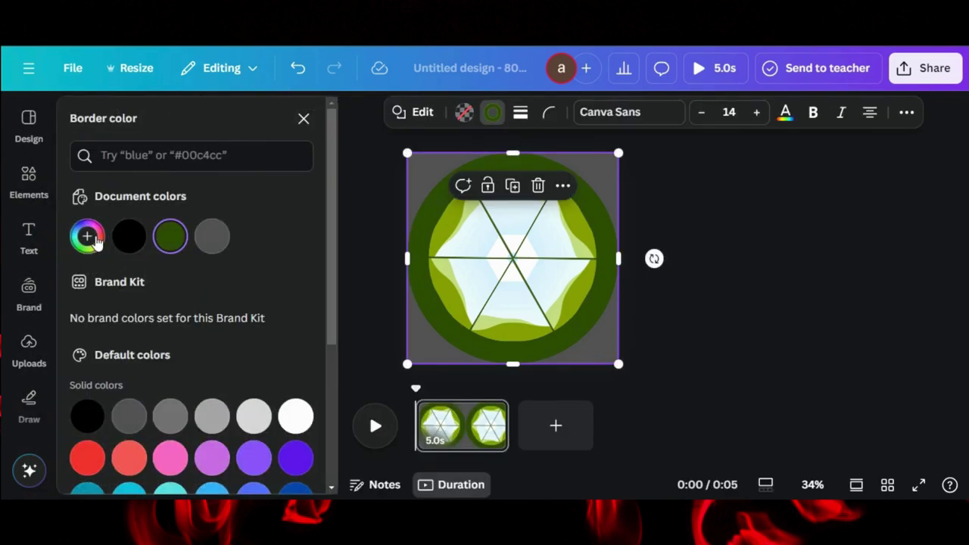
pyautogui.click(90, 237)
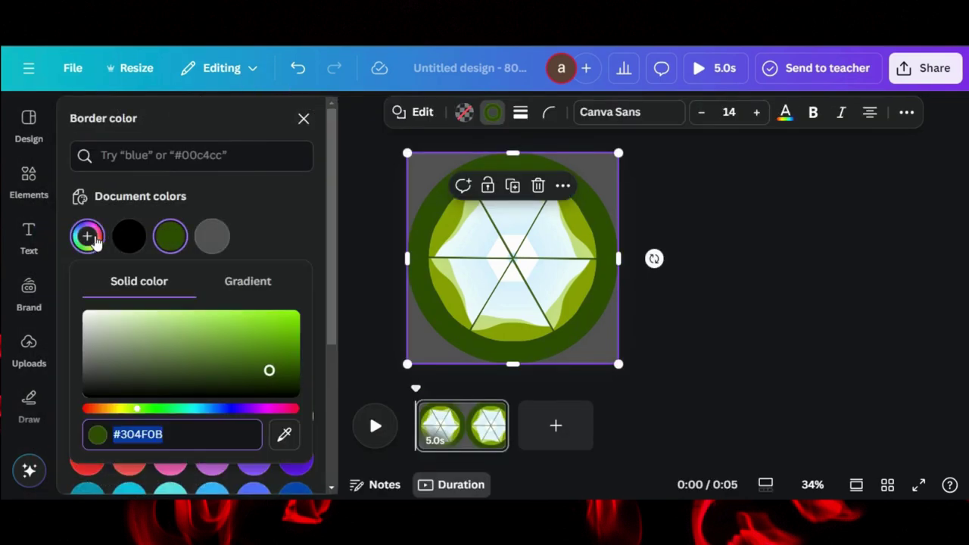
pyautogui.click(127, 411)
pyautogui.moveTo(284, 345)
pyautogui.mouseDown()
pyautogui.moveTo(286, 335)
pyautogui.moveTo(289, 351)
pyautogui.mouseUp()
pyautogui.click(406, 258)
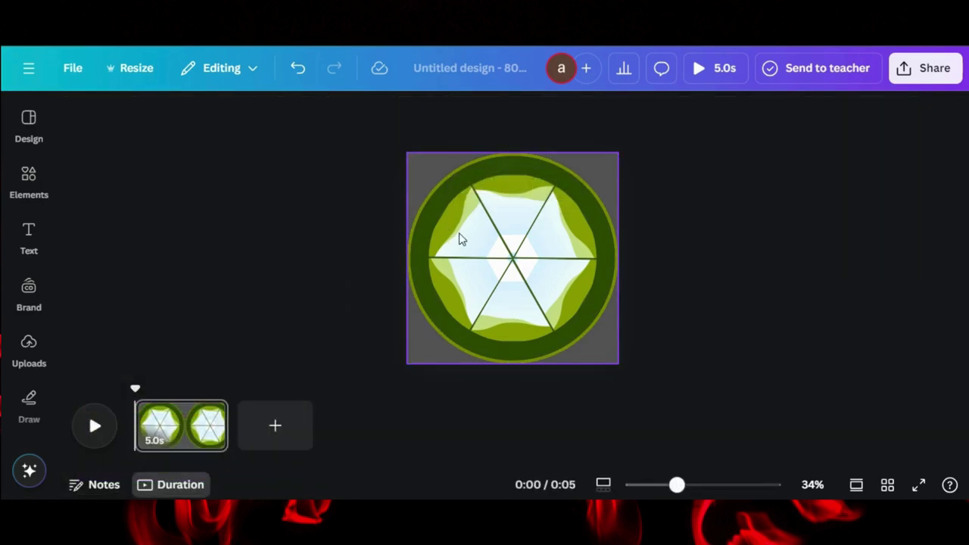
# Step: Add a square shape, narrow it into a thin olive green bar and place it near the ring's right side
pyautogui.click(38, 186)
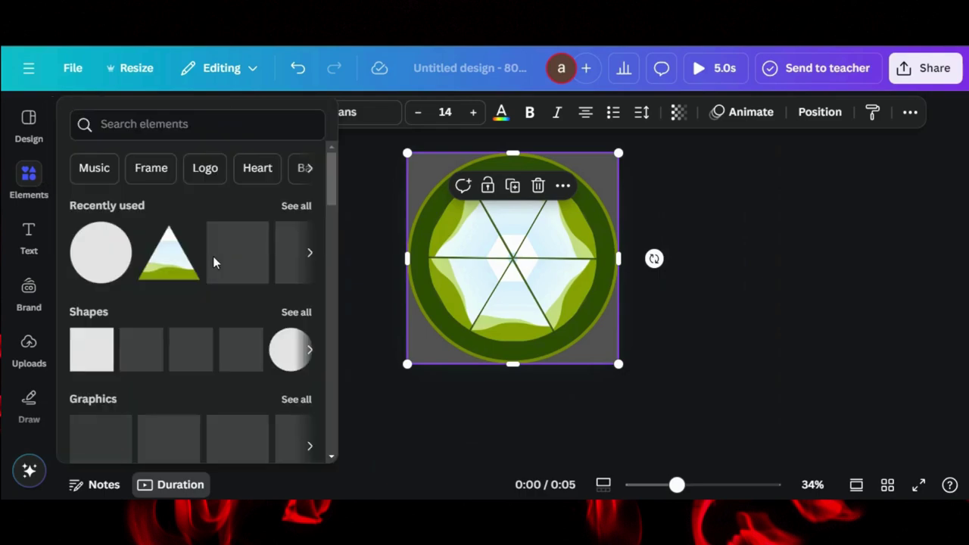
pyautogui.click(101, 335)
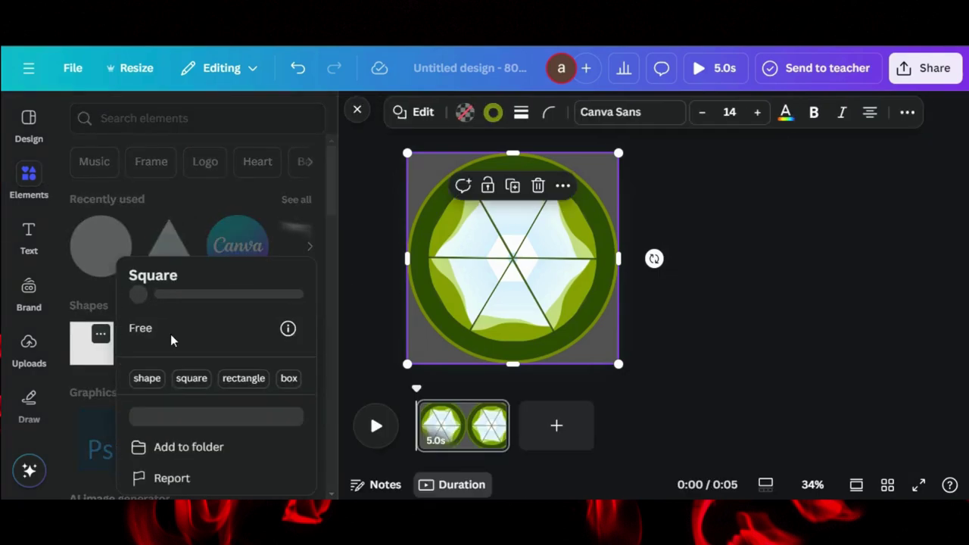
pyautogui.click(108, 356)
pyautogui.click(88, 362)
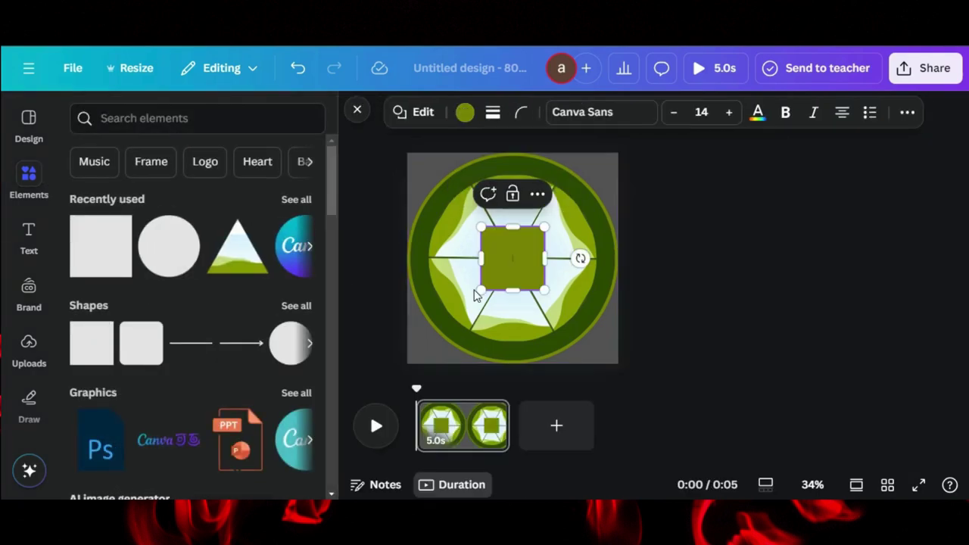
pyautogui.moveTo(544, 259); pyautogui.dragTo(634, 295)
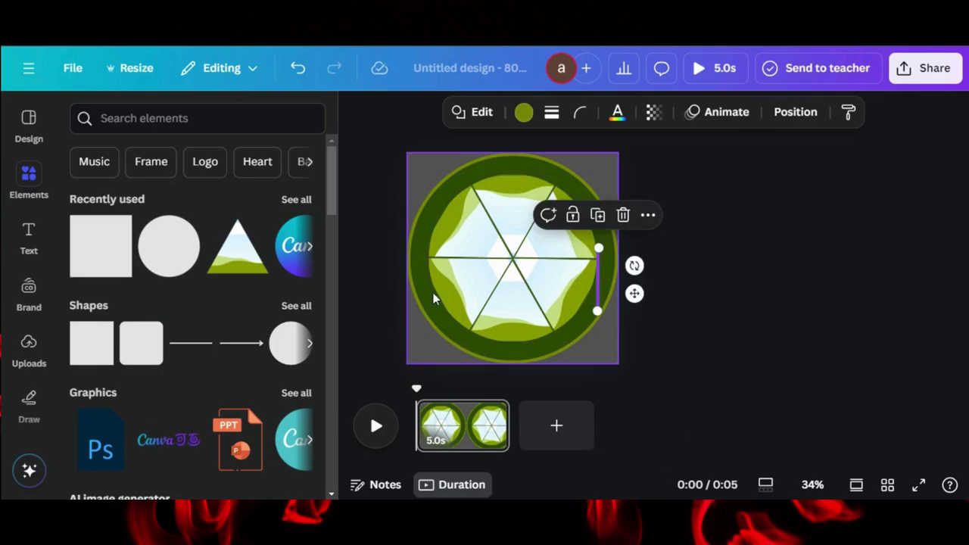
pyautogui.click(353, 110)
# Step: Rotate the bar to horizontal, shorten it to the ring's width and place it across the ring in line with the right divider
pyautogui.moveTo(676, 484); pyautogui.dragTo(705, 485)
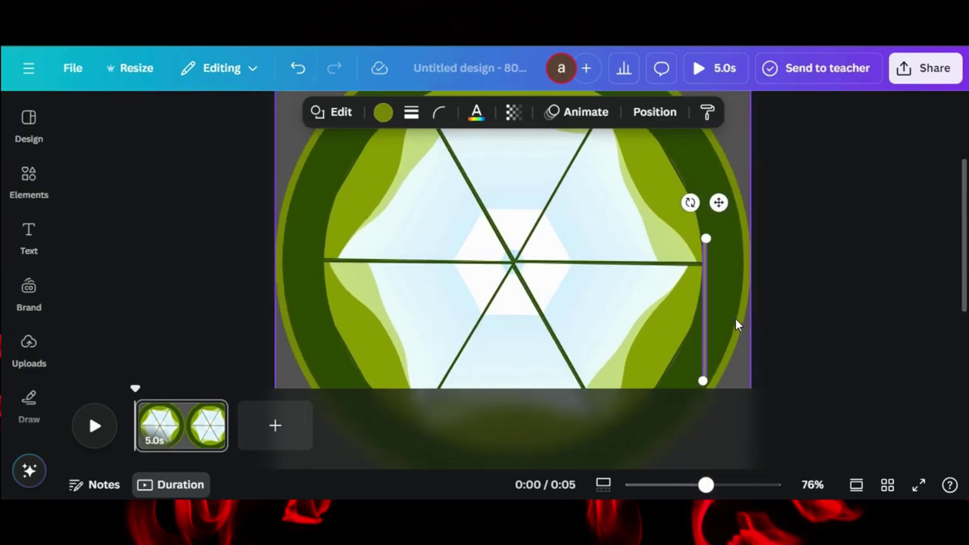
pyautogui.moveTo(688, 202); pyautogui.dragTo(669, 324)
pyautogui.moveTo(775, 310); pyautogui.dragTo(700, 300)
pyautogui.moveTo(769, 294); pyautogui.dragTo(787, 250)
pyautogui.moveTo(680, 263); pyautogui.dragTo(701, 262)
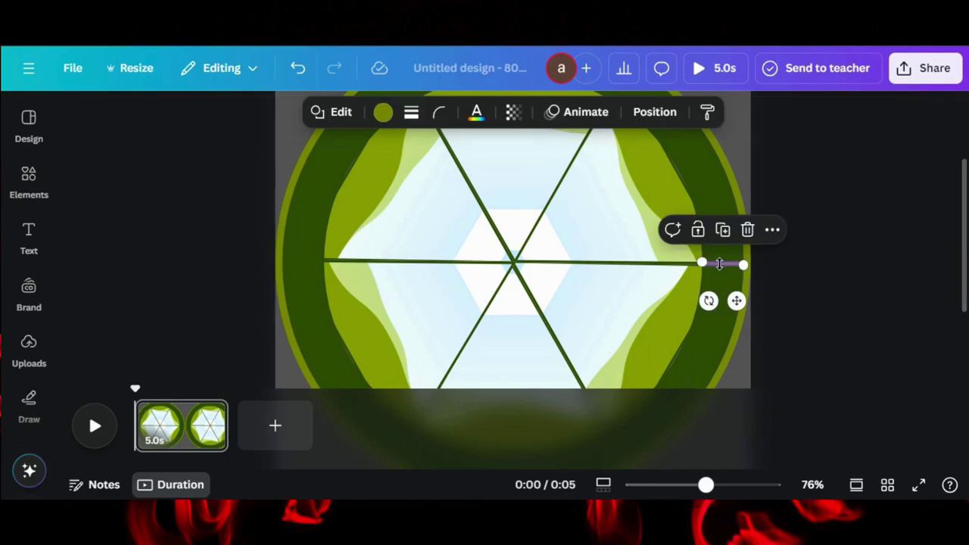
# Step: Duplicate the bar and place the copy across the ring's left side, in line with the horizontal divider
pyautogui.click(722, 229)
pyautogui.moveTo(745, 309); pyautogui.dragTo(322, 294)
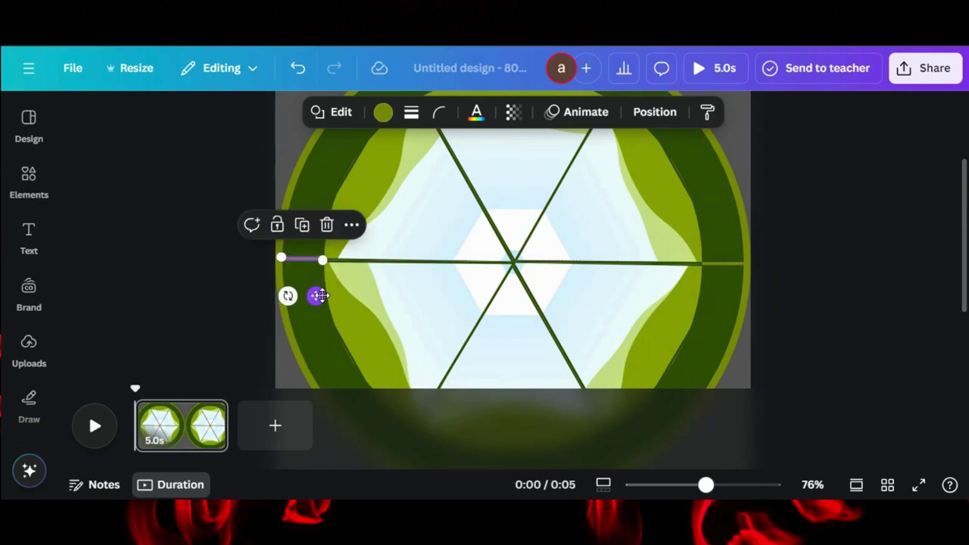
pyautogui.scroll(-2, 323, 299)
pyautogui.hotkey('ctrl', 'z')
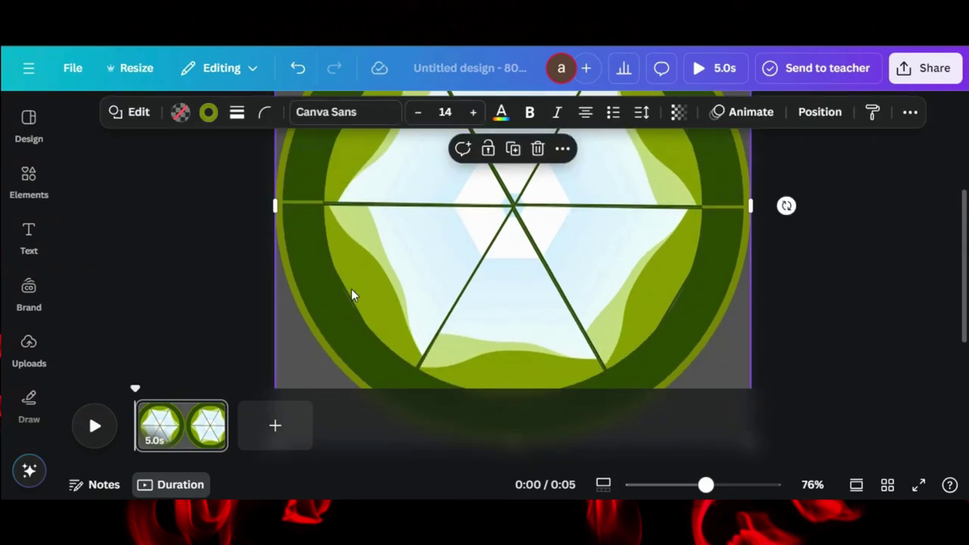
# Step: Duplicate the left bar and place rotated copies across the ring in line with the four remaining diagonal dividers
pyautogui.click(312, 202)
pyautogui.moveTo(311, 200); pyautogui.dragTo(311, 202)
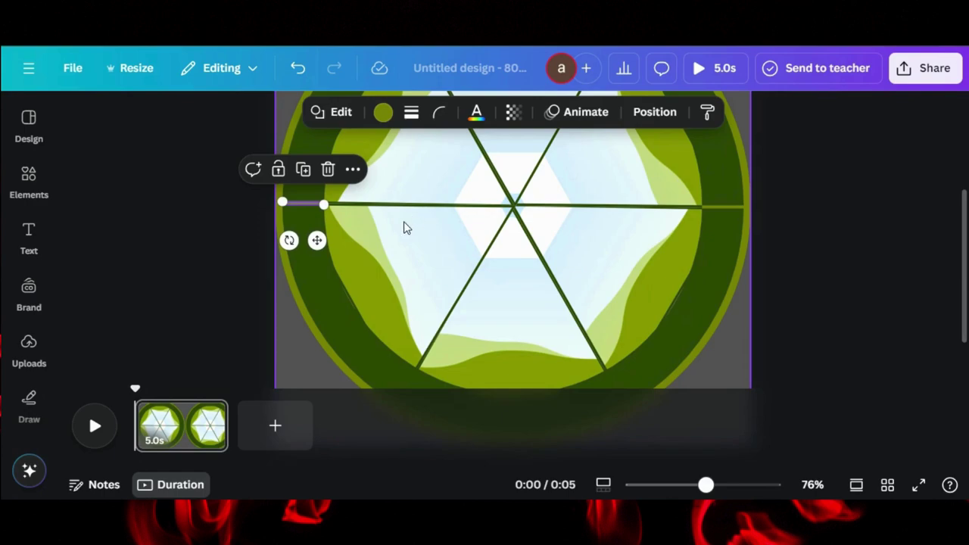
pyautogui.press('Tab')
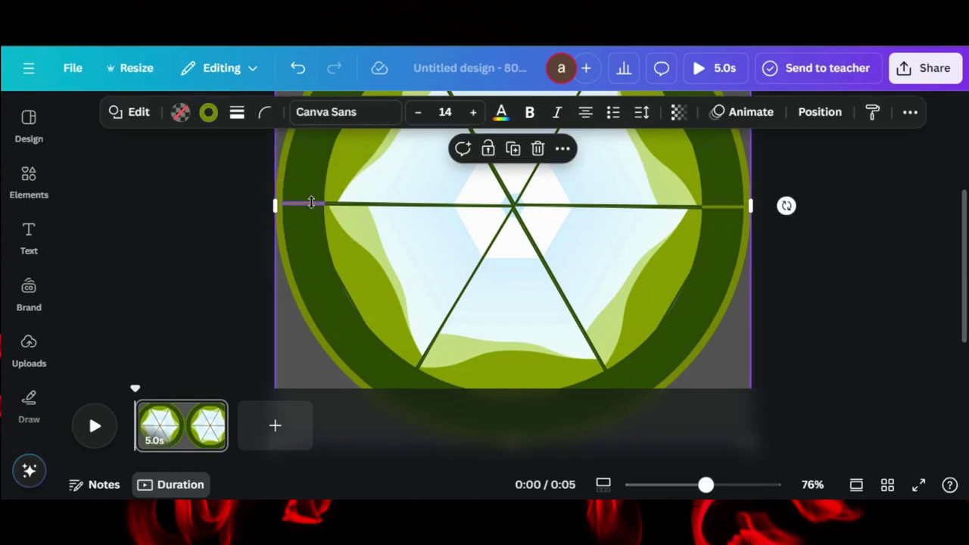
pyautogui.click(314, 205)
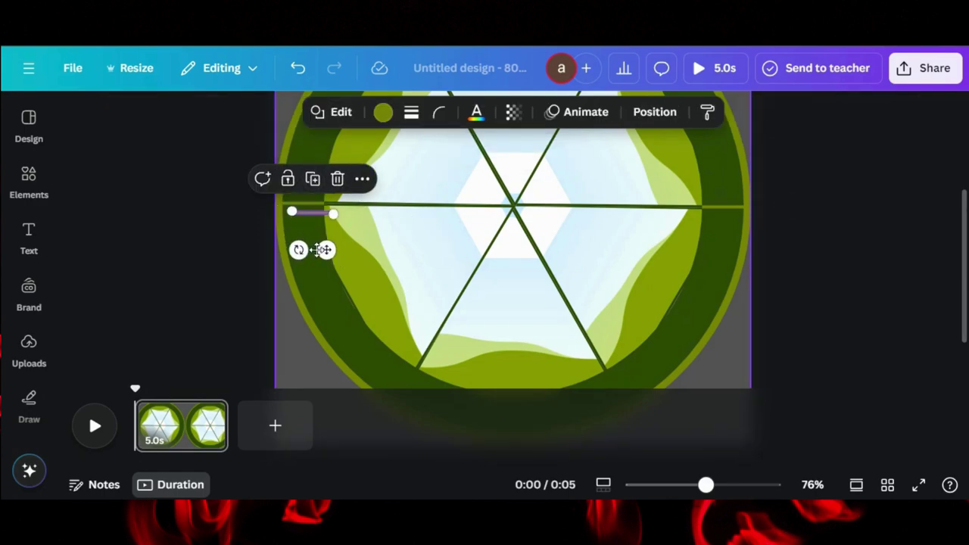
pyautogui.click(679, 222)
pyautogui.scroll(-5, 679, 223)
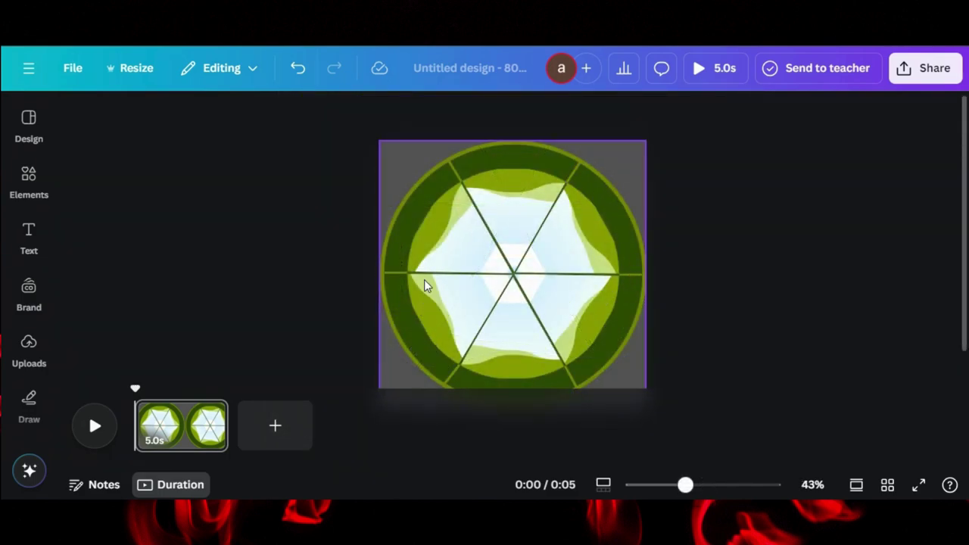
# Step: Select all six triangle photo frames in the layer order and bring them in front of the dark green ring
pyautogui.click(622, 211)
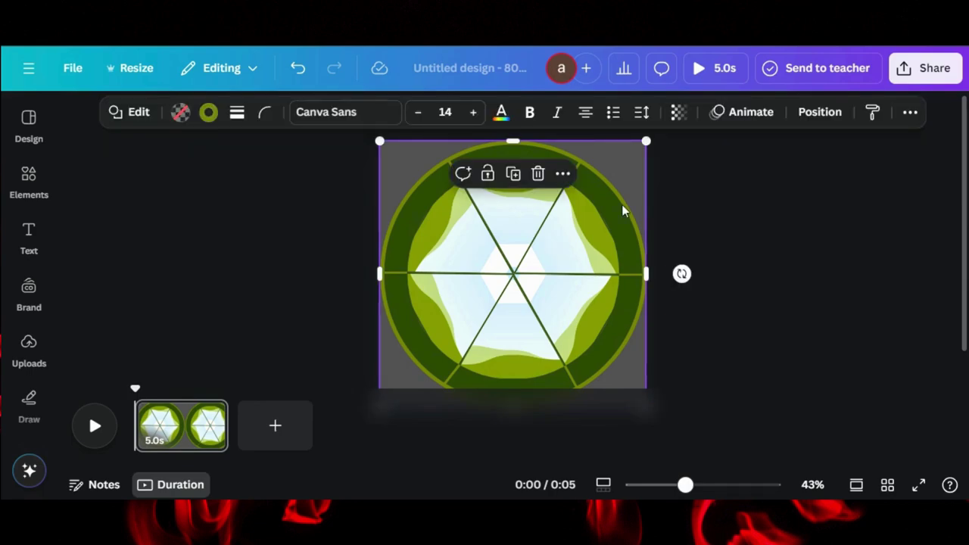
pyautogui.click(818, 112)
pyautogui.scroll(-2, 209, 313)
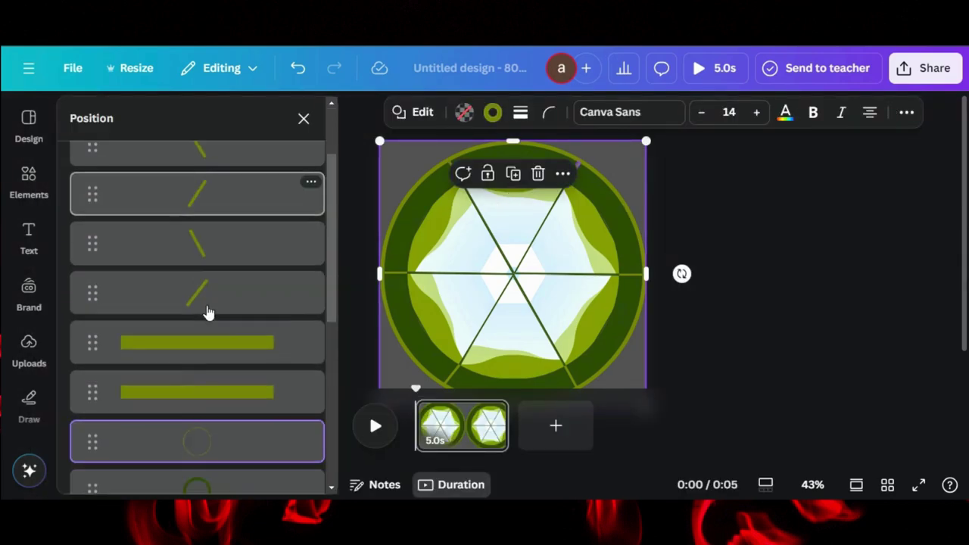
pyautogui.scroll(-5, 209, 313)
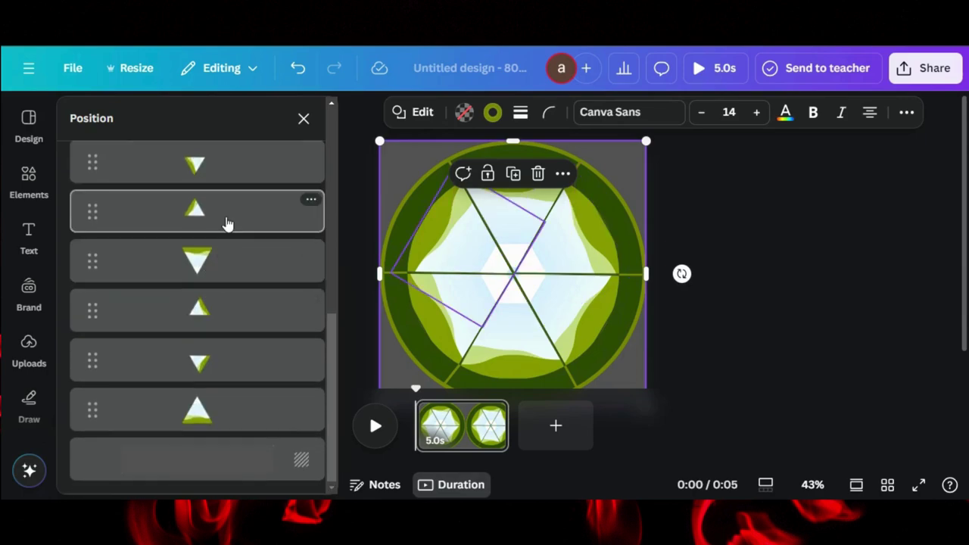
pyautogui.scroll(1, 227, 221)
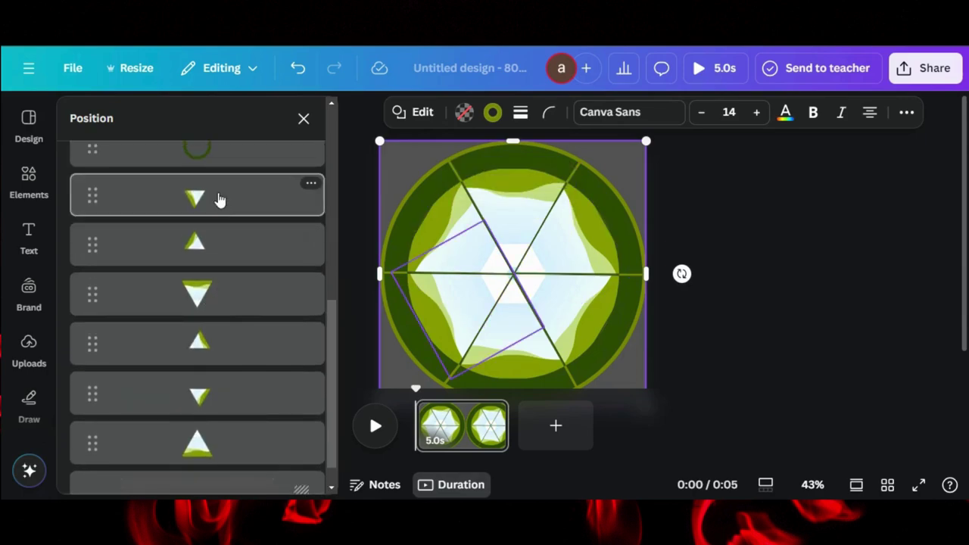
pyautogui.click(219, 199)
pyautogui.scroll(5, 219, 199)
pyautogui.scroll(-3, 229, 355)
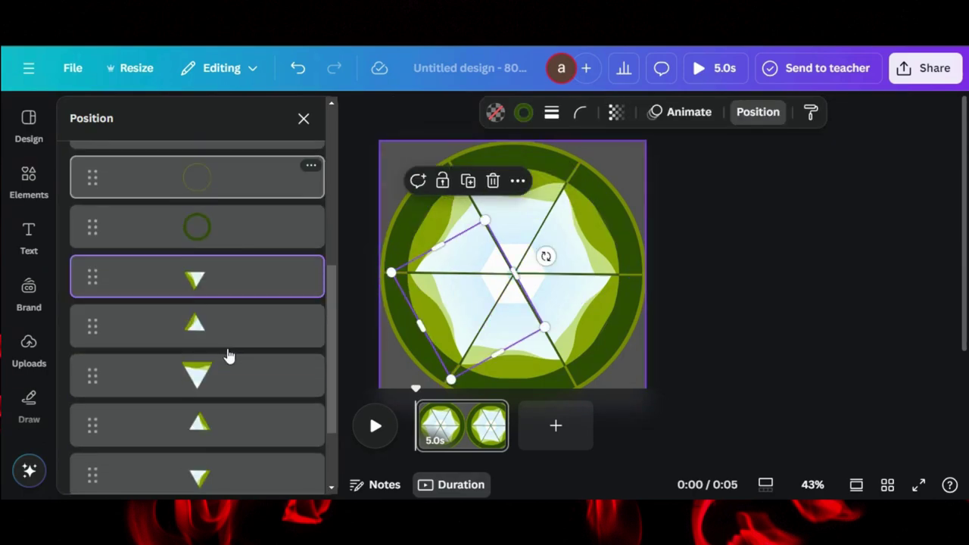
pyautogui.keyDown('shift'); pyautogui.click(220, 340); pyautogui.keyUp('shift')
pyautogui.keyDown('shift'); pyautogui.click(210, 376); pyautogui.keyUp('shift')
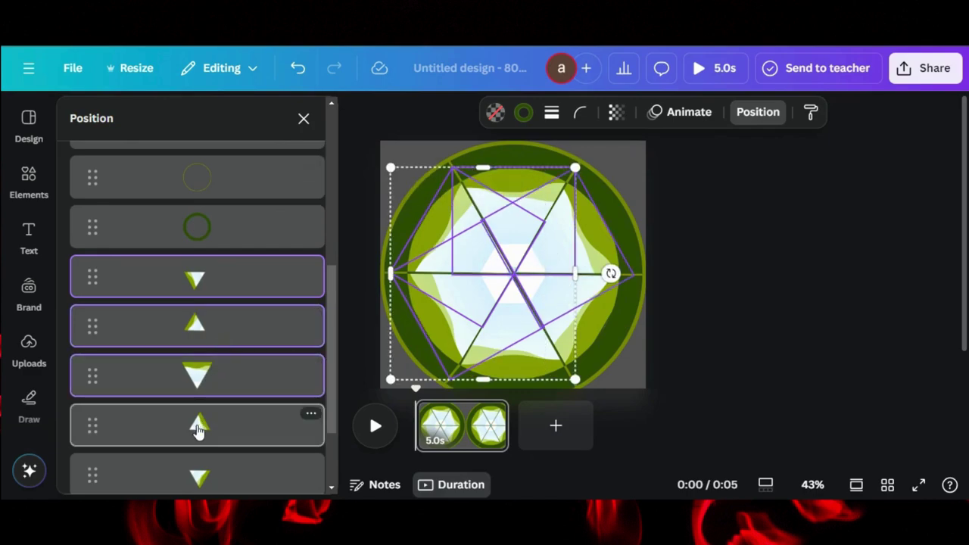
pyautogui.keyDown('shift'); pyautogui.click(194, 426); pyautogui.keyUp('shift')
pyautogui.scroll(-1, 194, 426)
pyautogui.keyDown('shift'); pyautogui.click(197, 429); pyautogui.keyUp('shift')
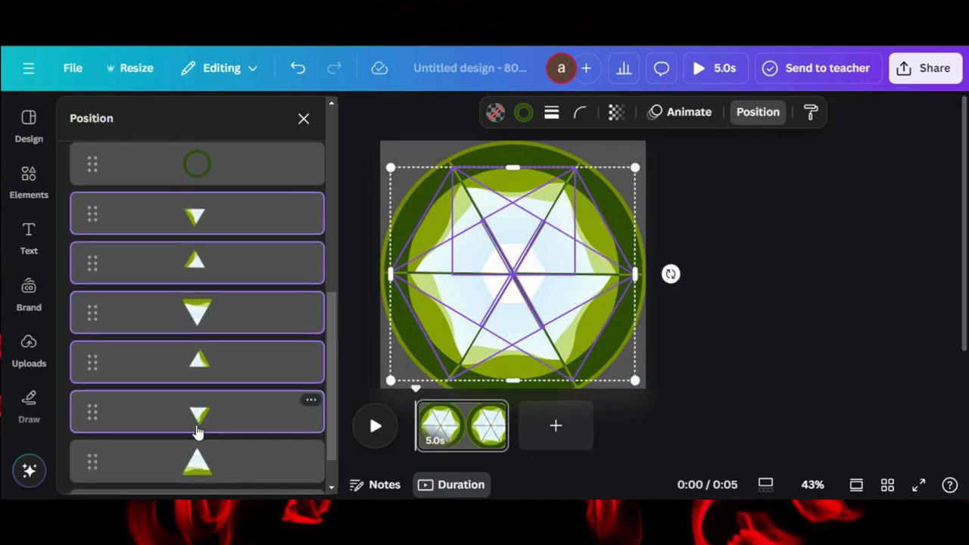
pyautogui.keyDown('shift'); pyautogui.click(195, 459); pyautogui.keyUp('shift')
pyautogui.scroll(-1, 195, 454)
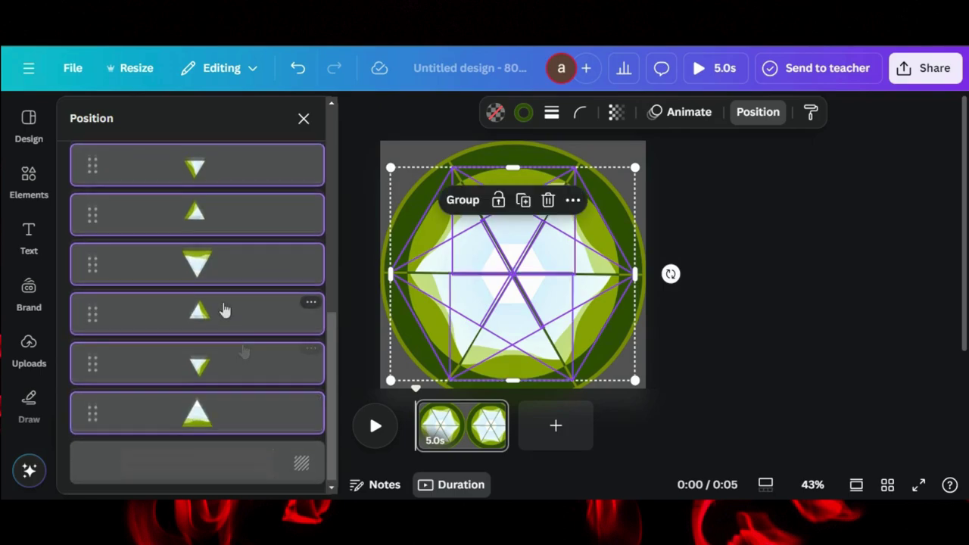
pyautogui.scroll(2, 223, 310)
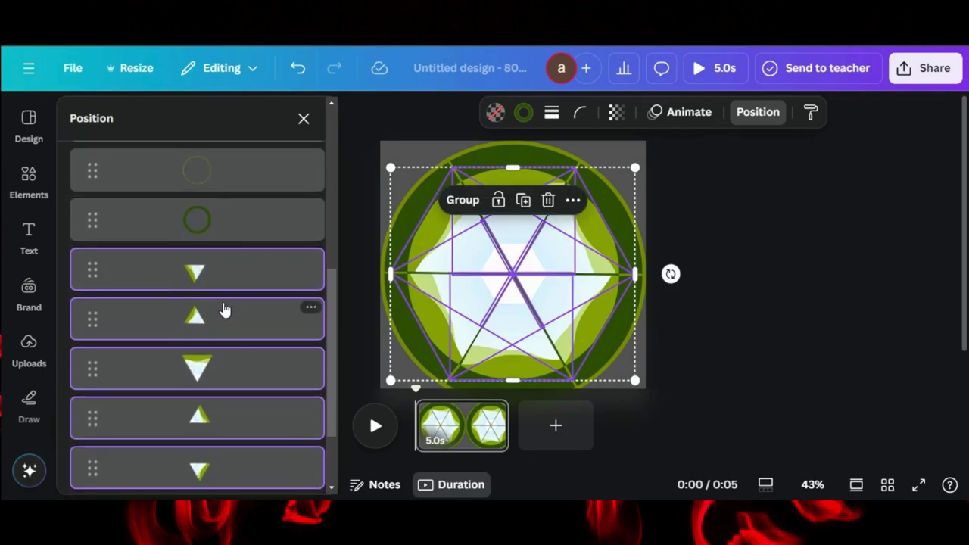
pyautogui.click(462, 200)
pyautogui.click(493, 232)
pyautogui.moveTo(202, 409); pyautogui.dragTo(201, 274)
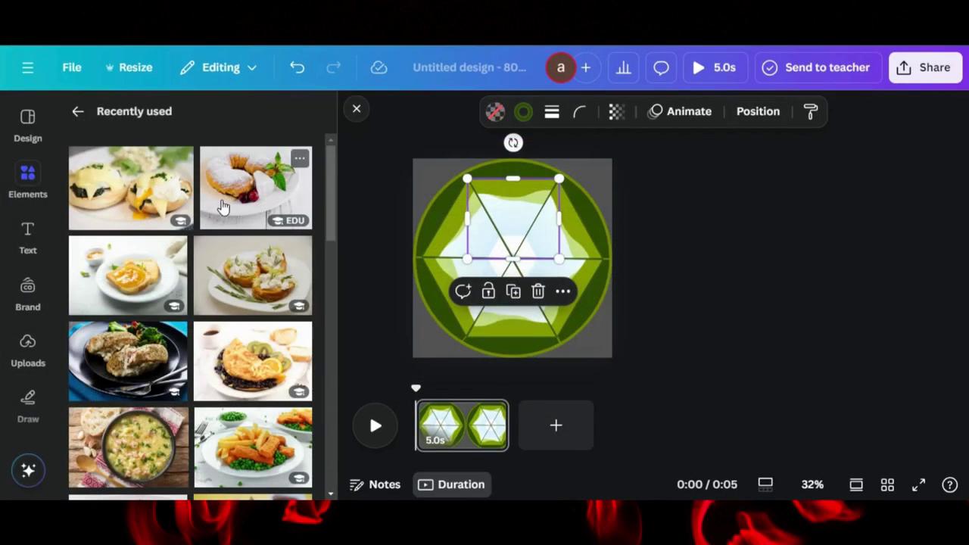
# Step: Fill the top, upper-right and upper-left triangle frames with the poached egg, sugar-dusted pastry and dark-plate meat photos
pyautogui.moveTo(323, 175); pyautogui.dragTo(521, 193)
pyautogui.moveTo(242, 174); pyautogui.dragTo(569, 228)
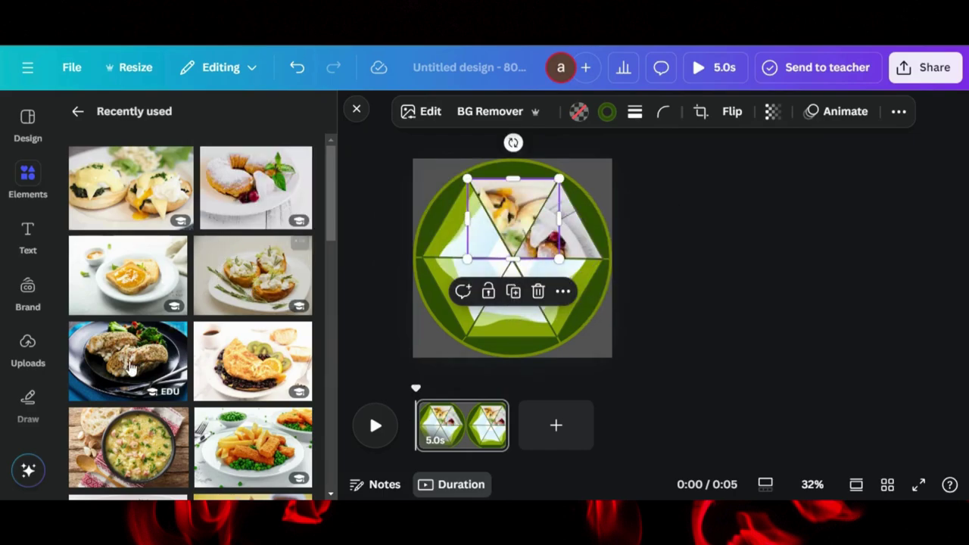
pyautogui.moveTo(133, 365); pyautogui.dragTo(454, 236)
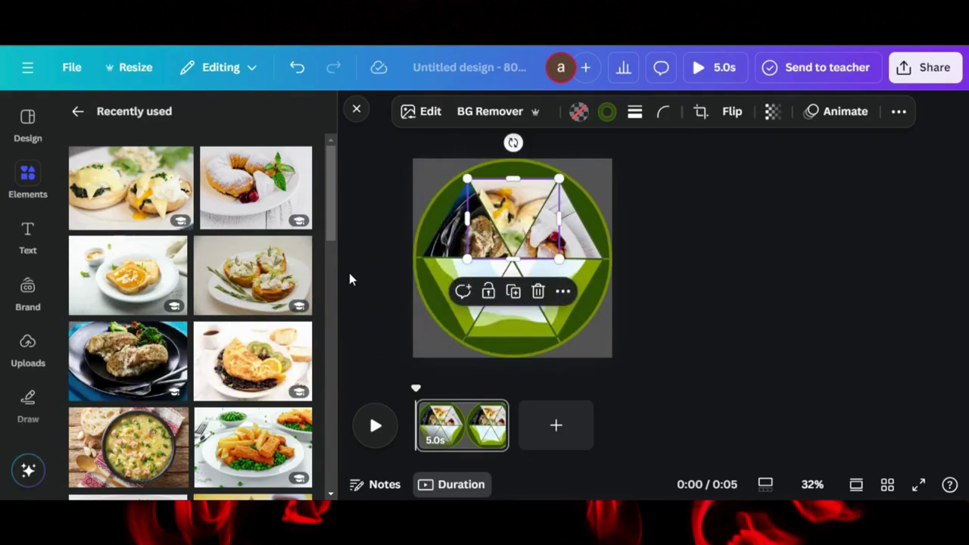
# Step: Shift the poached egg photo to the right inside the top triangle frame
pyautogui.doubleClick(522, 192)
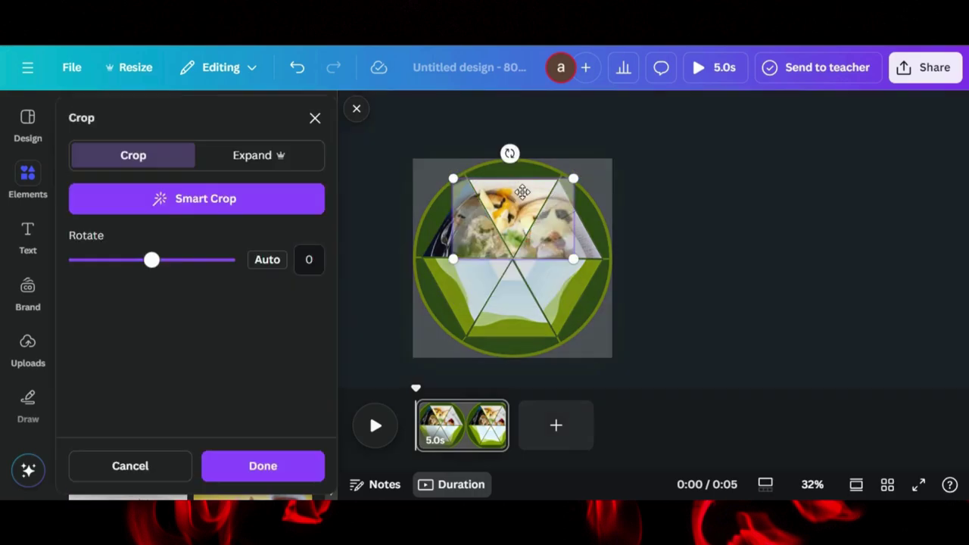
pyautogui.moveTo(514, 196); pyautogui.dragTo(549, 190)
pyautogui.click(639, 263)
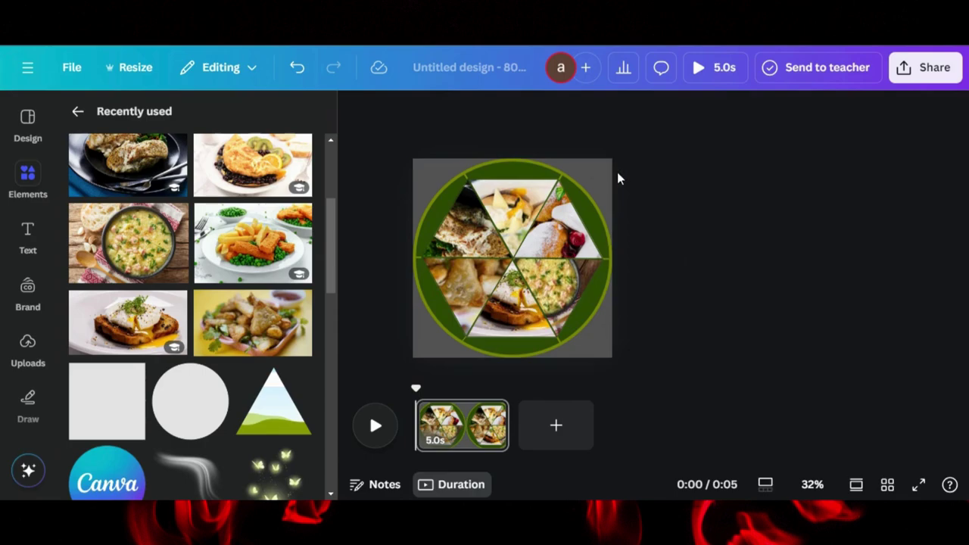
# Step: Add a heading with the text "Egg Benedict" to the design
pyautogui.click(27, 235)
pyautogui.click(192, 288)
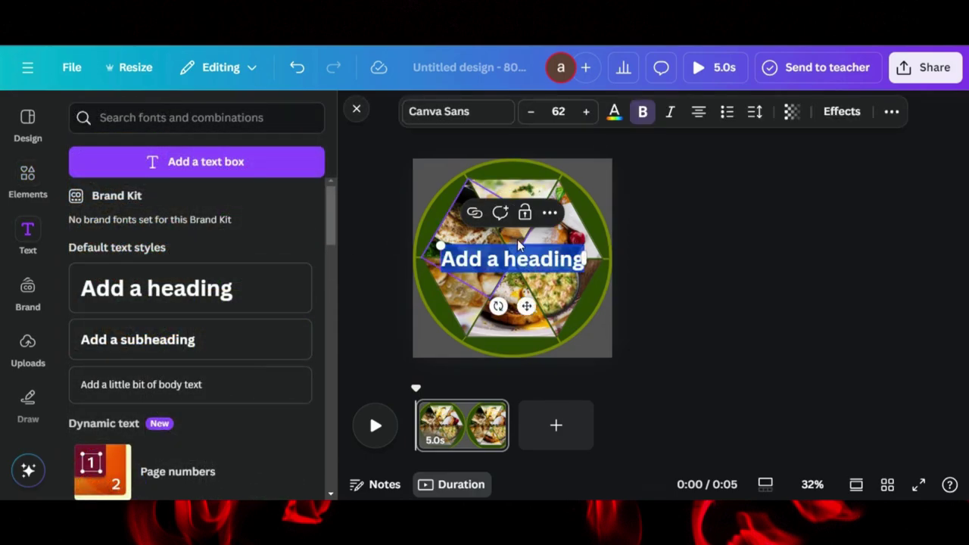
pyautogui.write('Egg Benedict')
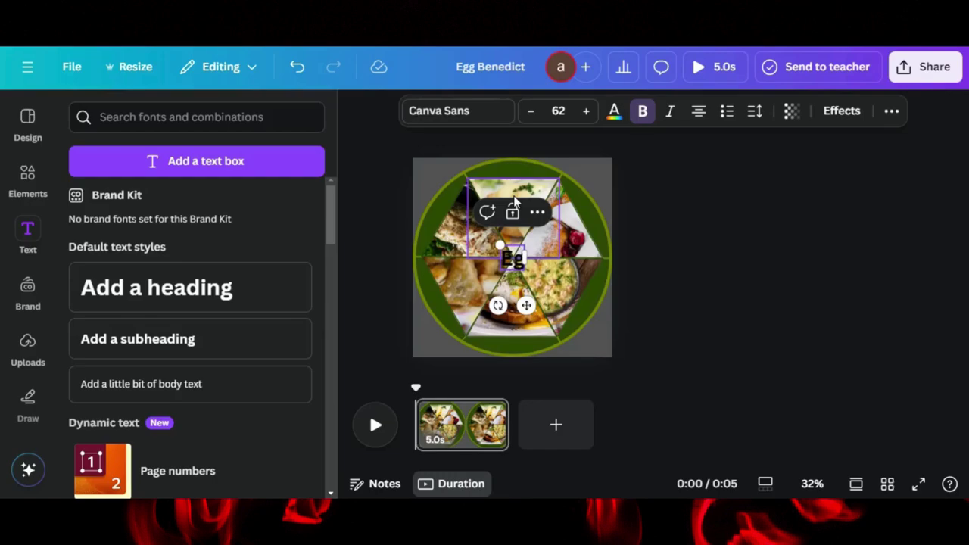
pyautogui.write('g Bendict')
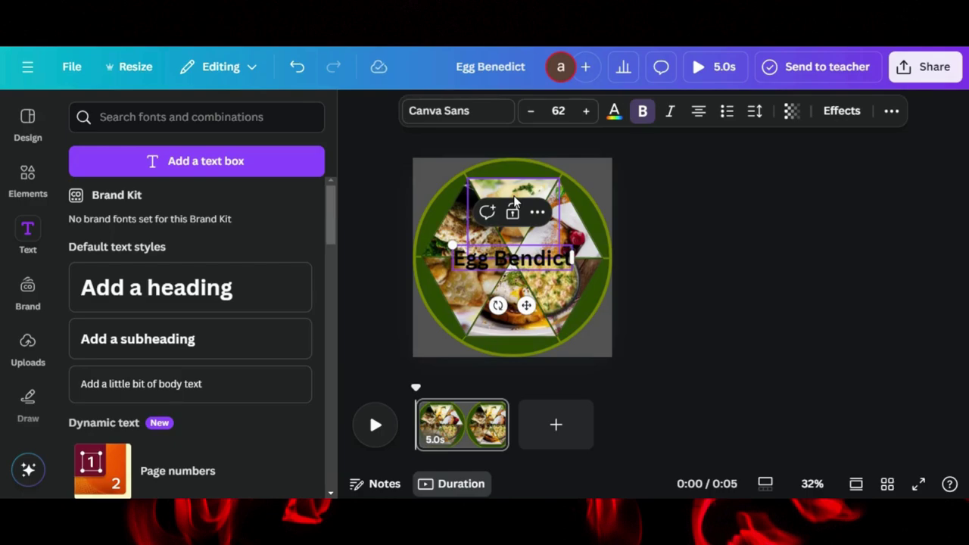
pyautogui.press('BackSpace')
pyautogui.press('BackSpace')
pyautogui.press('BackSpace')
pyautogui.press('BackSpace')
pyautogui.write('edict')
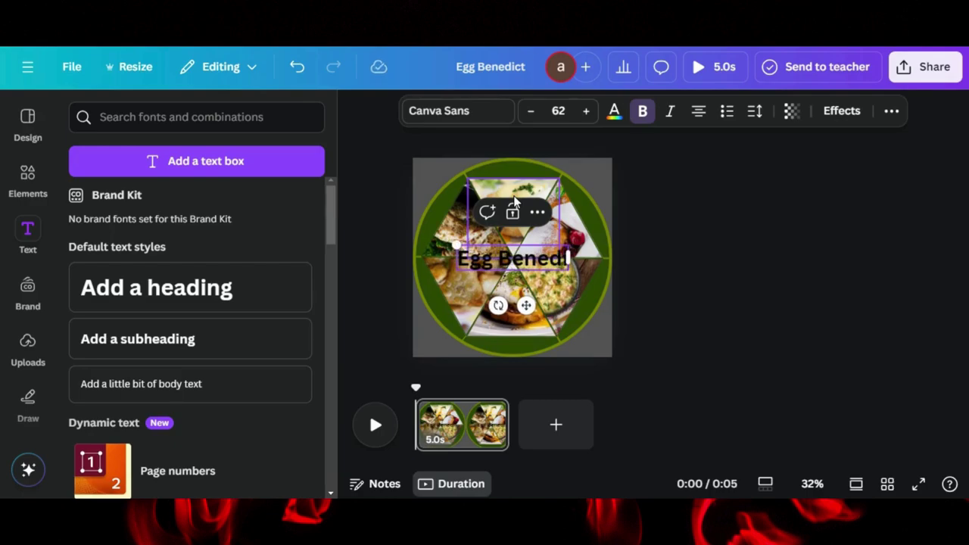
pyautogui.click(711, 249)
# Step: Change the "Egg Benedict" heading's font to Antonio
pyautogui.click(539, 258)
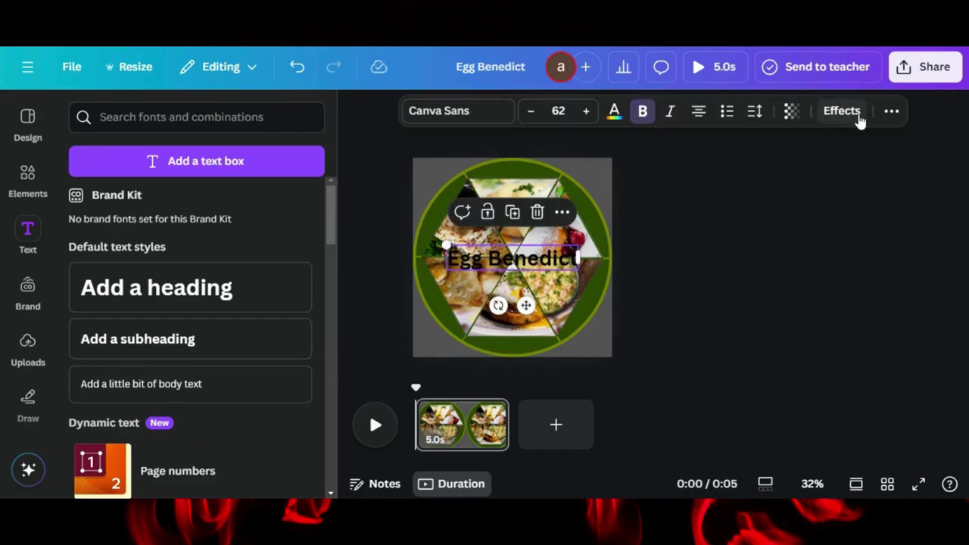
pyautogui.click(488, 112)
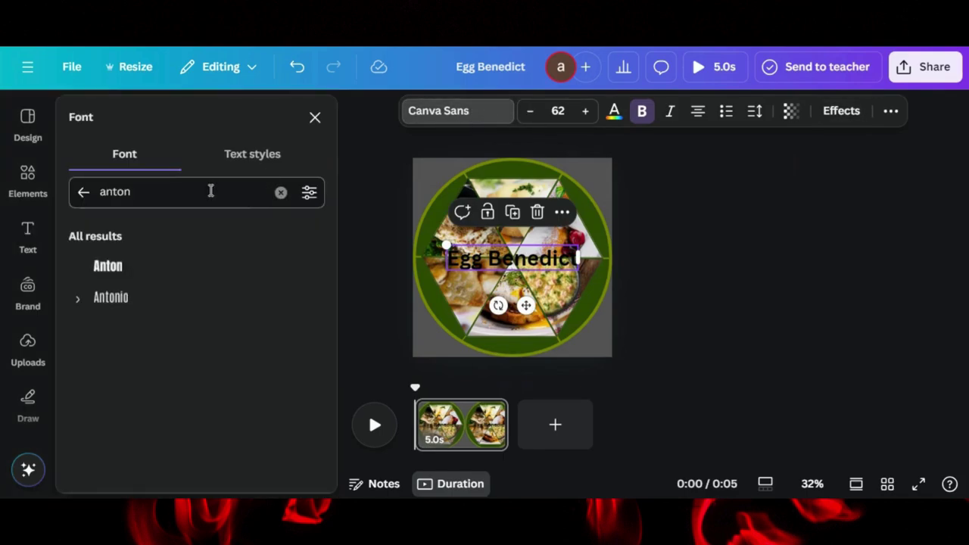
pyautogui.click(136, 299)
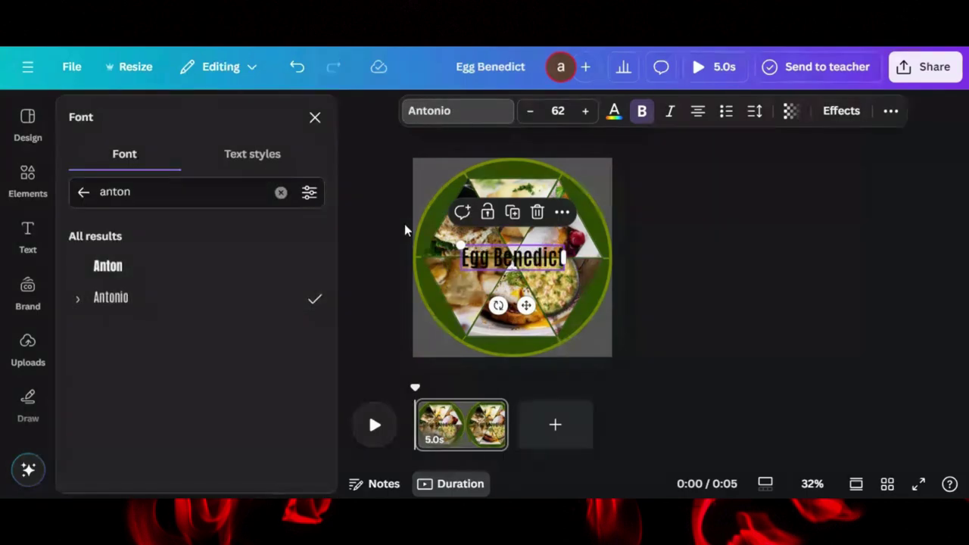
# Step: Apply the Curve text shape to the "Egg Benedict" heading and set the curve value to 33
pyautogui.click(854, 112)
pyautogui.scroll(-5, 253, 296)
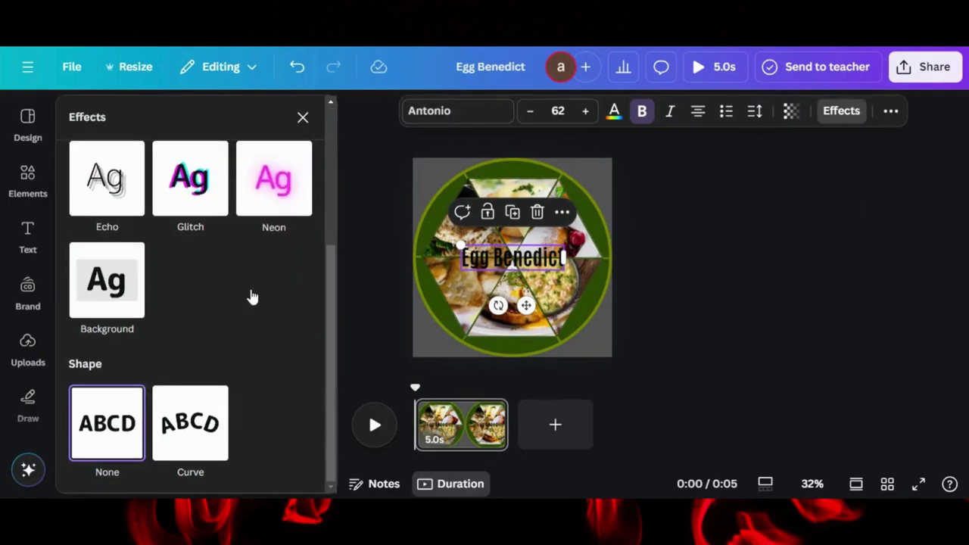
pyautogui.click(188, 441)
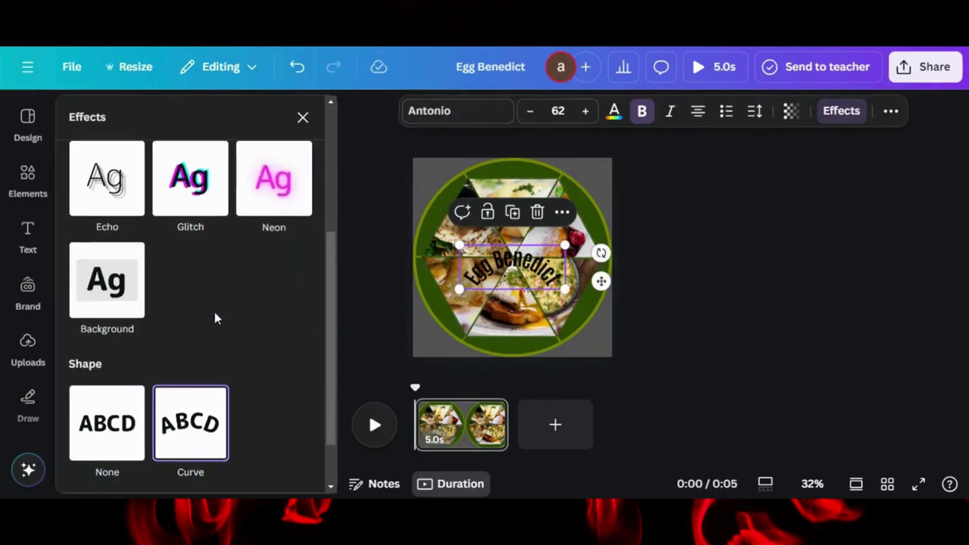
pyautogui.scroll(-2, 228, 282)
pyautogui.click(278, 454)
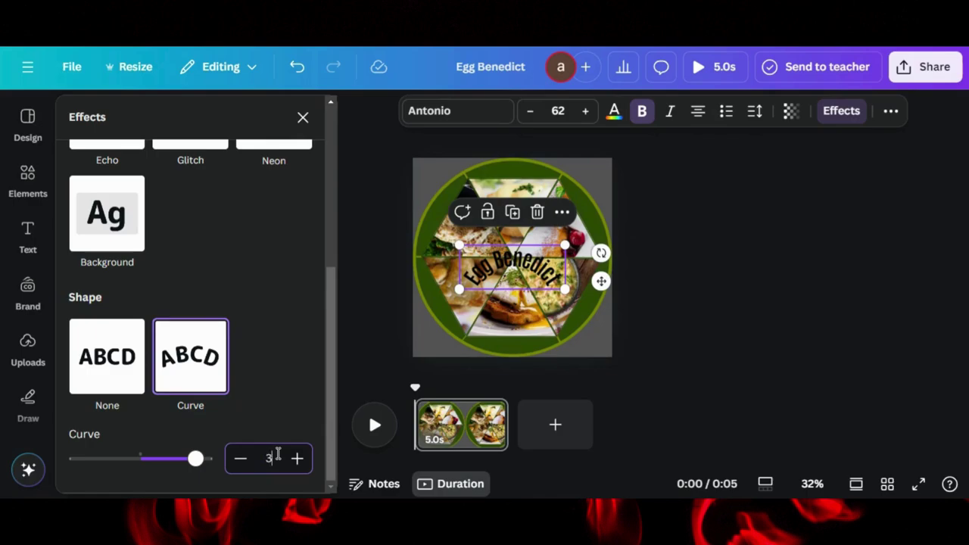
pyautogui.write('30')
pyautogui.press('Return')
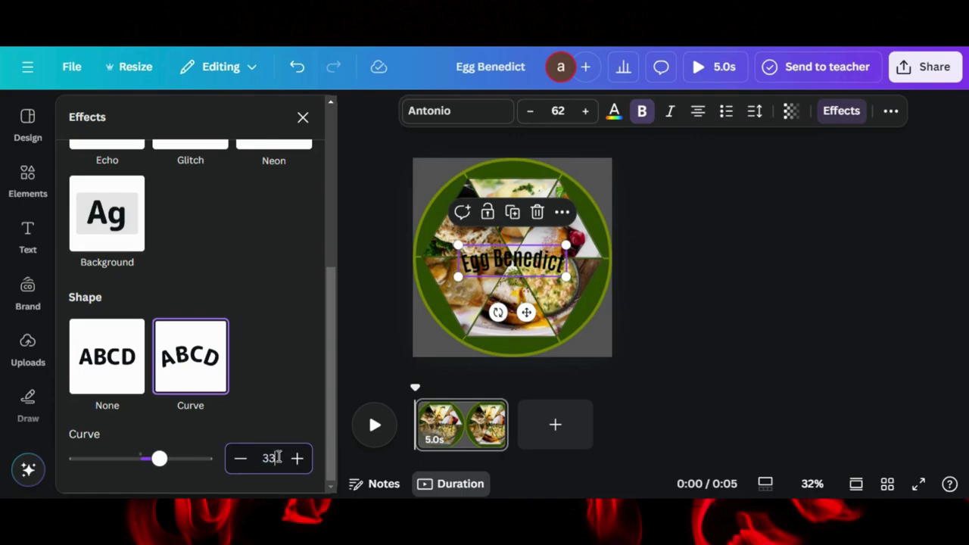
pyautogui.press('Return')
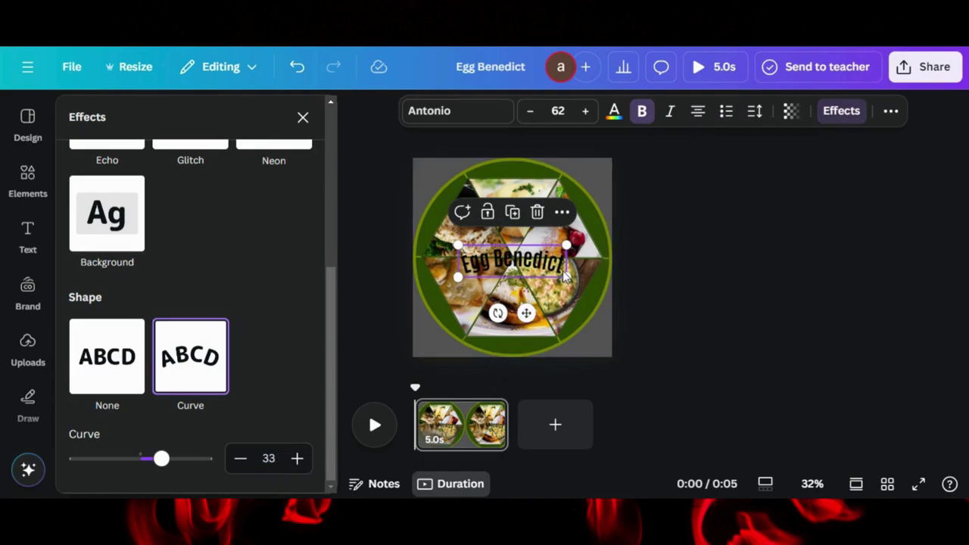
# Step: Place the curved heading on the ring's top segment above the egg photo and set its font size to 35
pyautogui.moveTo(566, 277); pyautogui.dragTo(591, 283)
pyautogui.moveTo(514, 305); pyautogui.dragTo(535, 220)
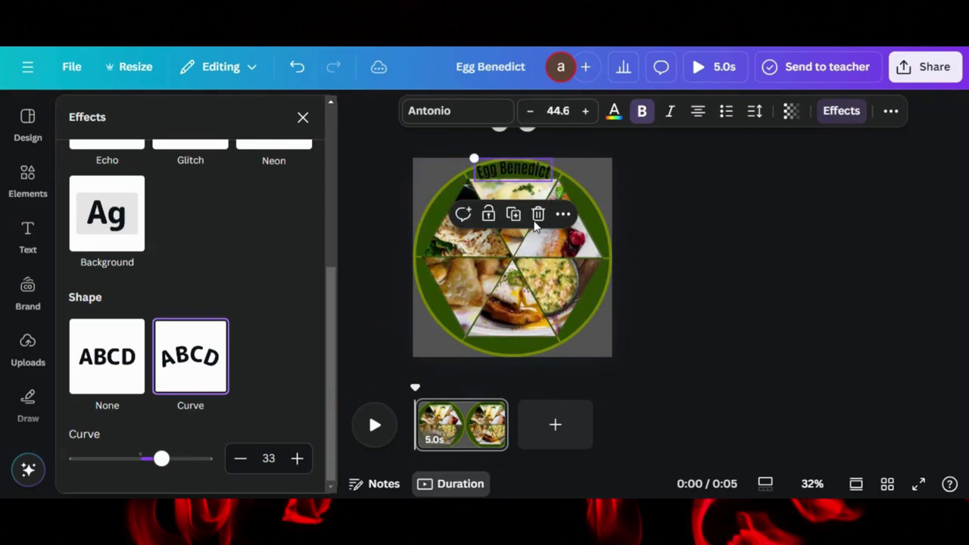
pyautogui.click(560, 112)
pyautogui.write('3')
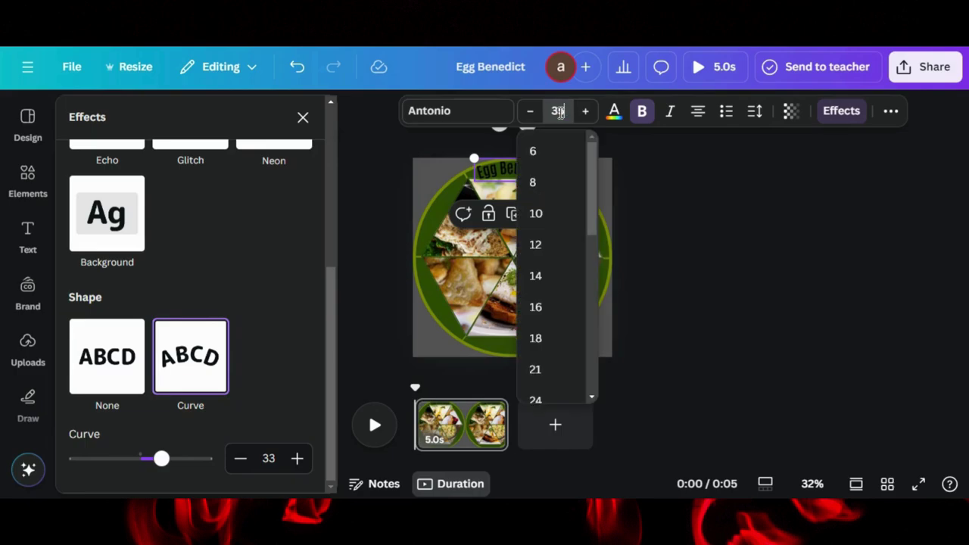
pyautogui.write('5')
pyautogui.press('Return')
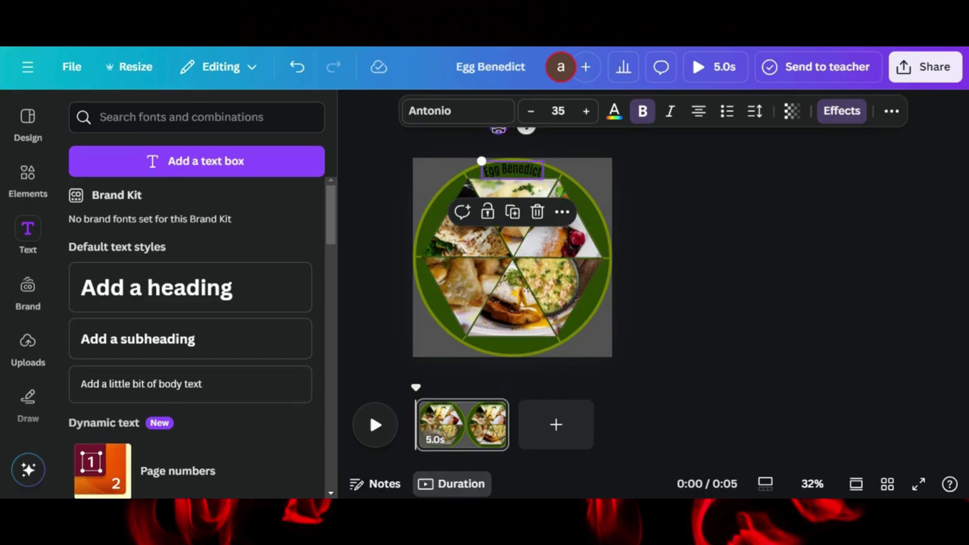
pyautogui.moveTo(531, 169); pyautogui.dragTo(533, 168)
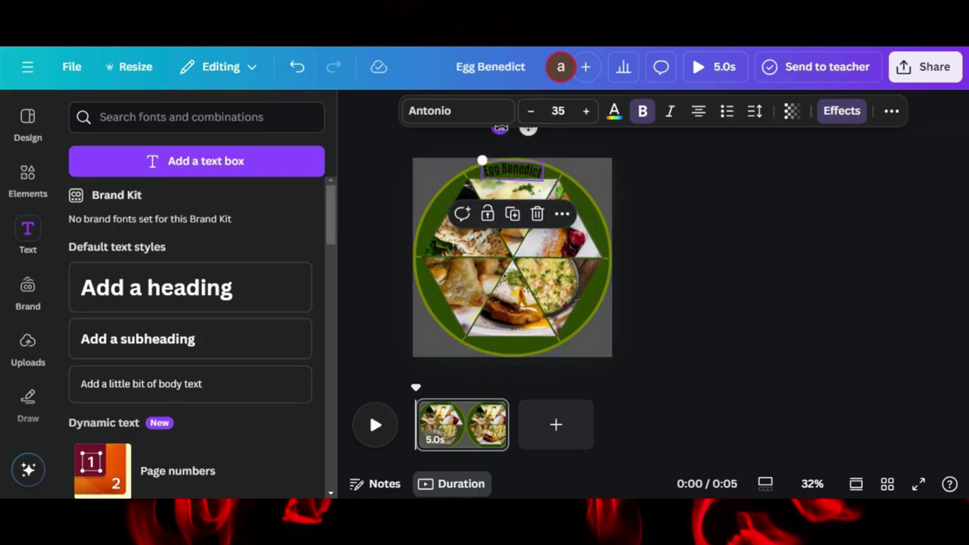
# Step: Color the "Egg Benedict" heading golden orange using a swatch from the photo colors
pyautogui.click(607, 170)
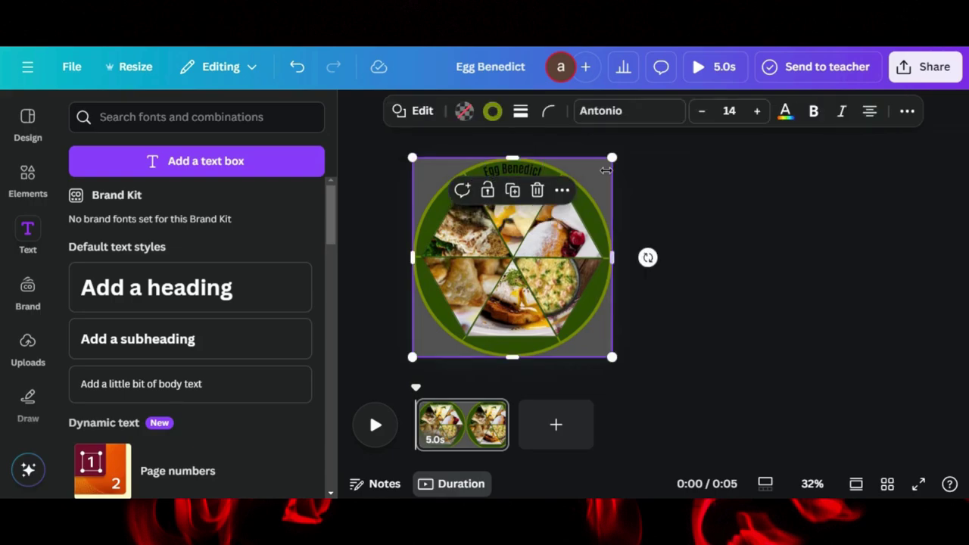
pyautogui.click(519, 168)
pyautogui.click(613, 112)
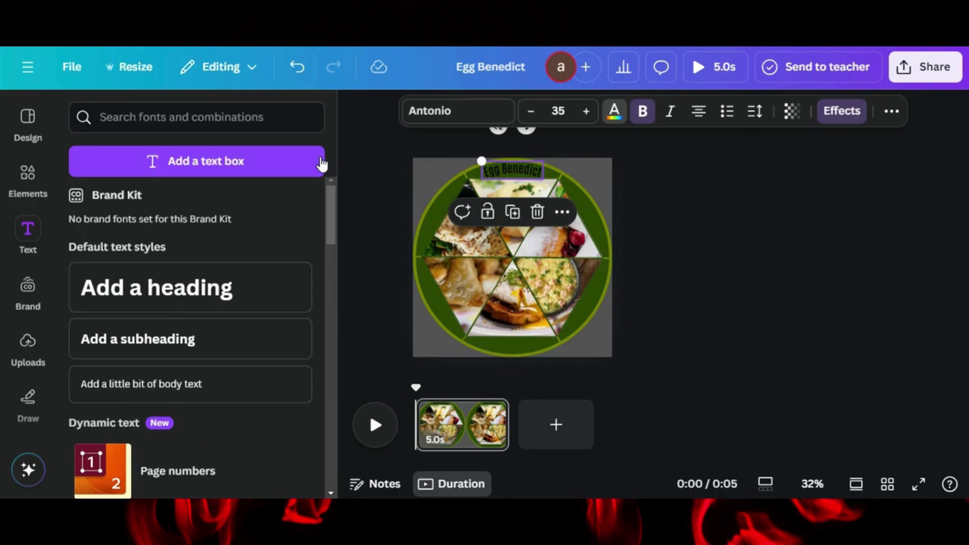
pyautogui.scroll(-3, 211, 260)
pyautogui.click(295, 230)
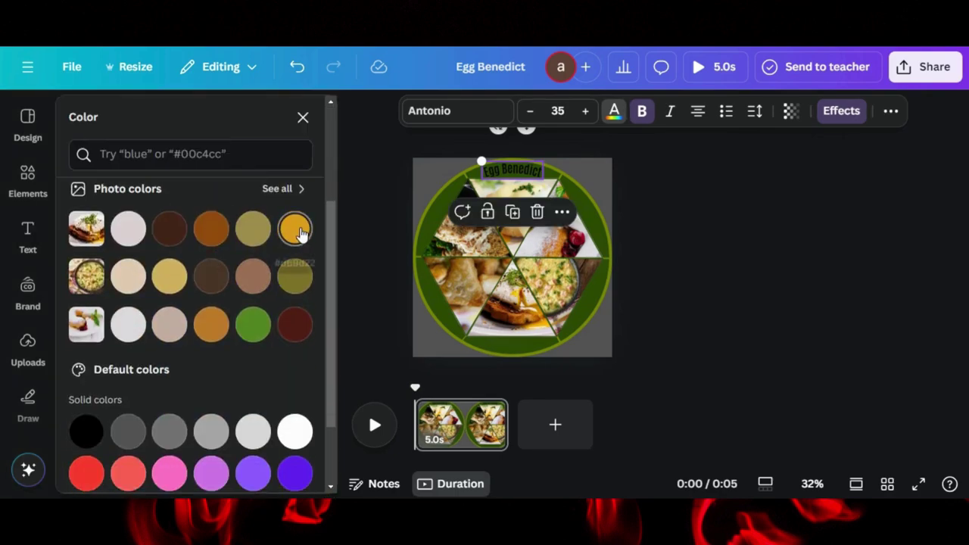
pyautogui.press('Escape')
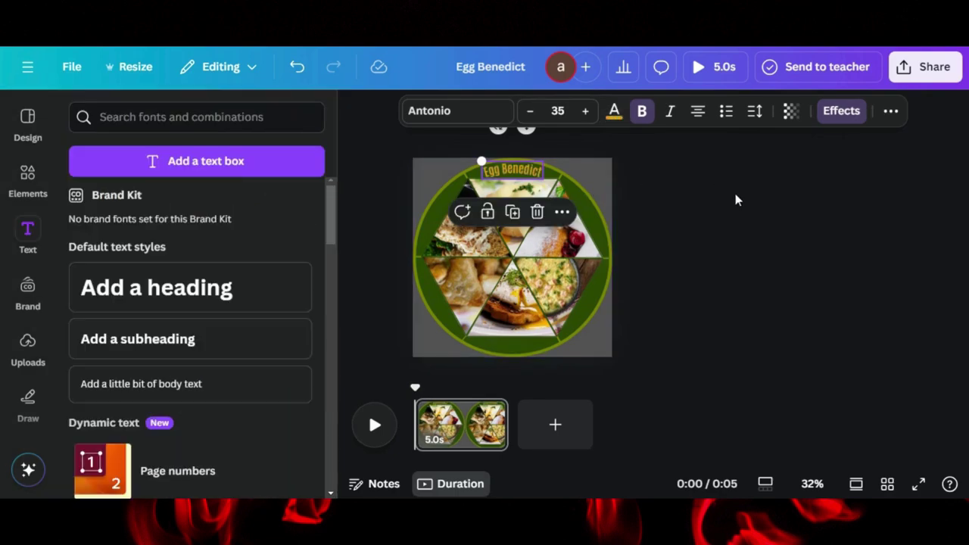
pyautogui.click(707, 215)
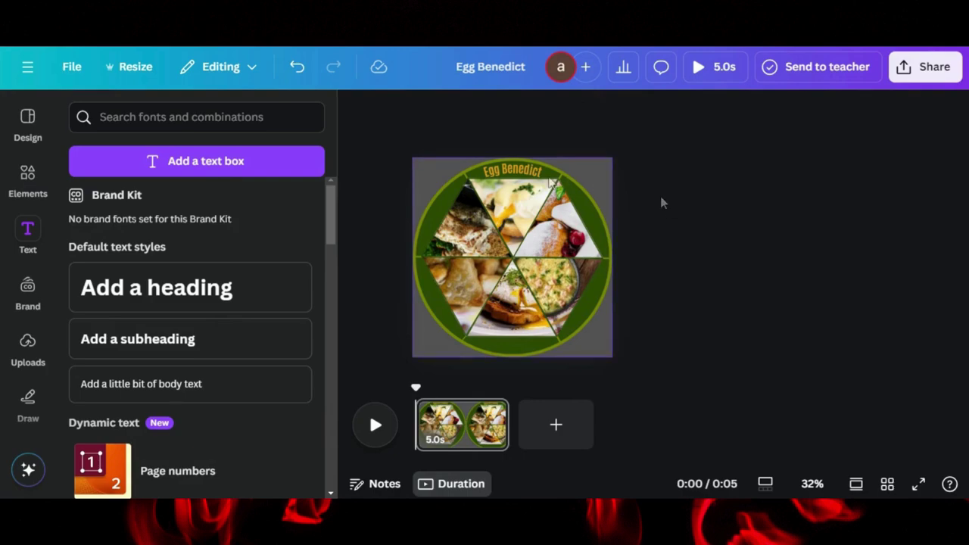
# Step: Duplicate the curved "Egg Benedict" heading and rotate the copy into place on the ring's upper-right segment
pyautogui.click(530, 171)
pyautogui.click(513, 214)
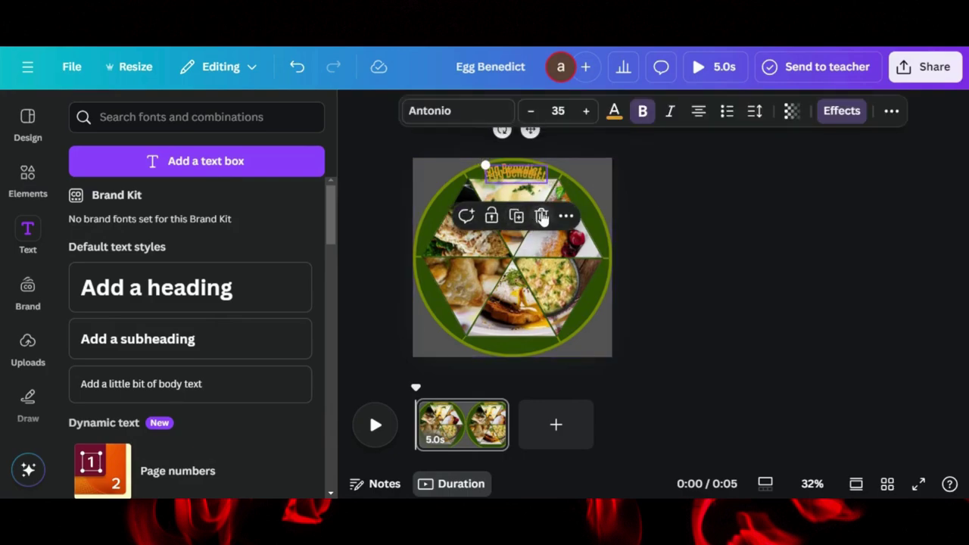
pyautogui.moveTo(571, 187); pyautogui.dragTo(598, 179)
pyautogui.moveTo(564, 262)
pyautogui.mouseDown()
pyautogui.moveTo(579, 271)
pyautogui.moveTo(584, 254)
pyautogui.moveTo(581, 265)
pyautogui.moveTo(558, 245)
pyautogui.mouseUp()
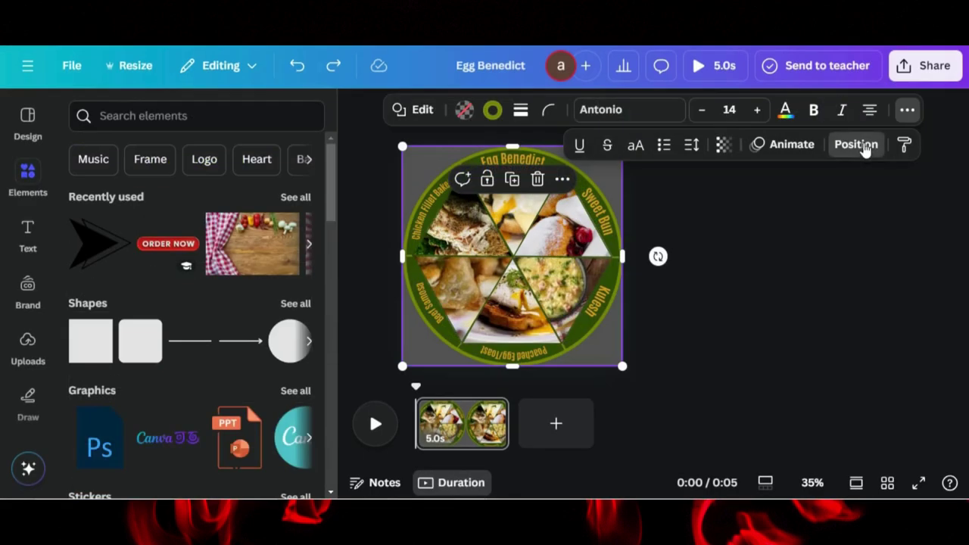
# Step: Select every layer except the background, including dish names, photos, dividers and rings, and group them
pyautogui.click(855, 144)
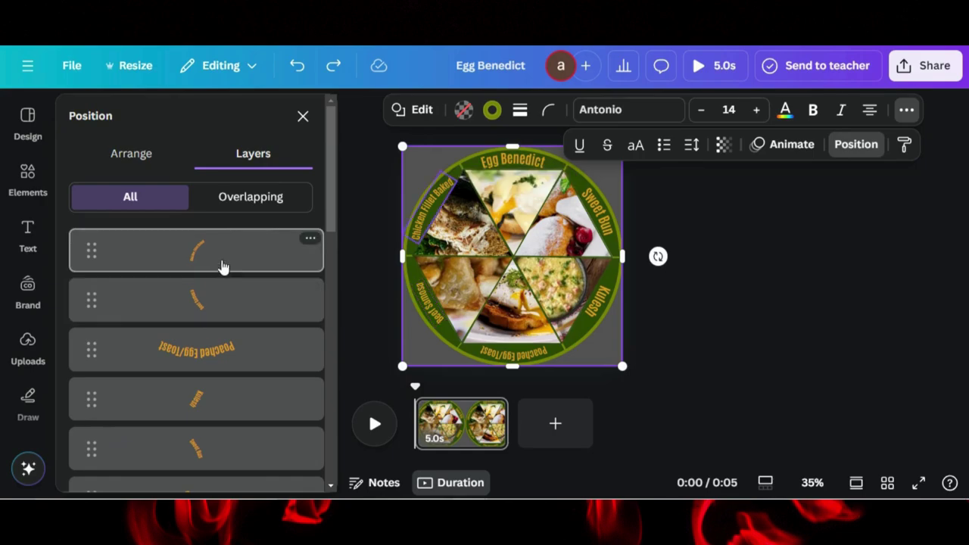
pyautogui.scroll(-10, 223, 266)
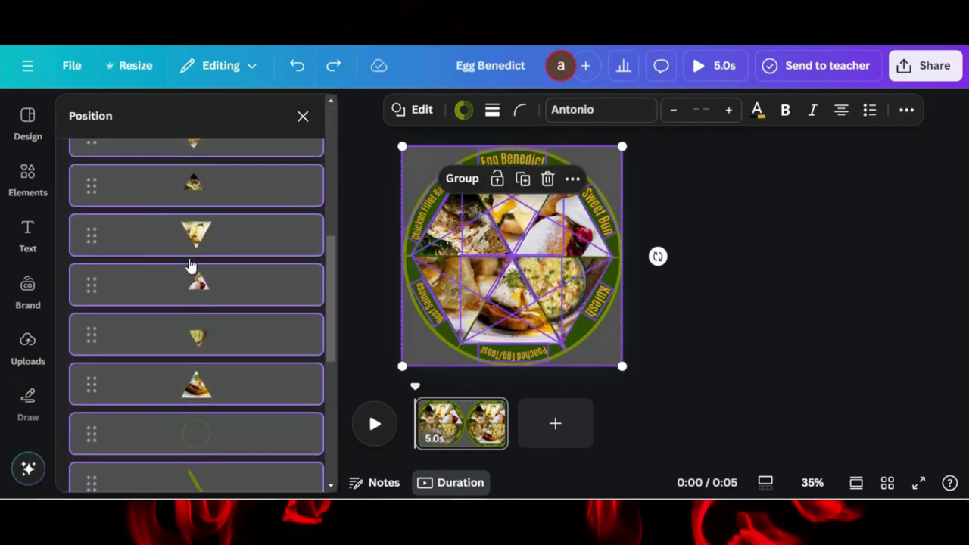
pyautogui.scroll(-3, 190, 265)
pyautogui.keyDown('shift'); pyautogui.click(205, 249); pyautogui.keyUp('shift')
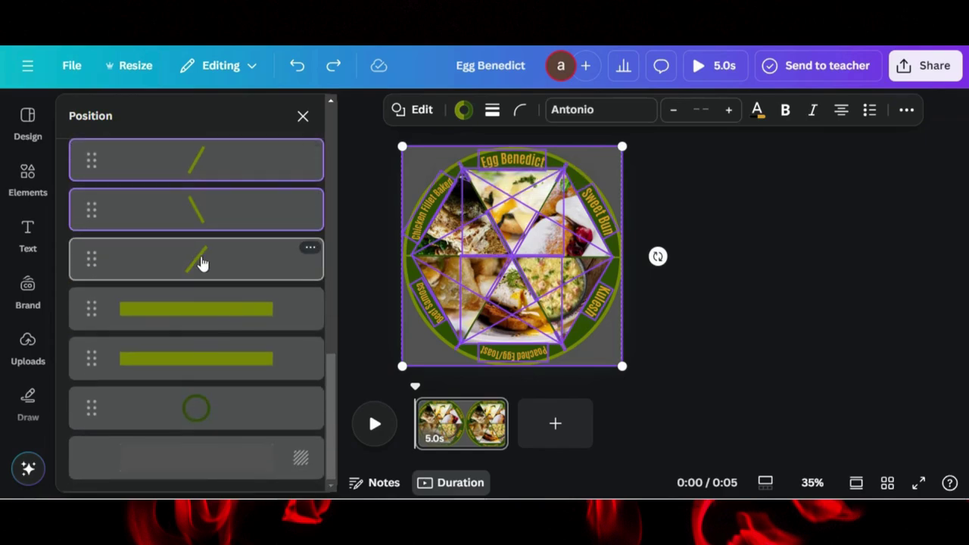
pyautogui.keyDown('shift'); pyautogui.click(181, 314); pyautogui.keyUp('shift')
pyautogui.keyDown('shift'); pyautogui.click(176, 359); pyautogui.keyUp('shift')
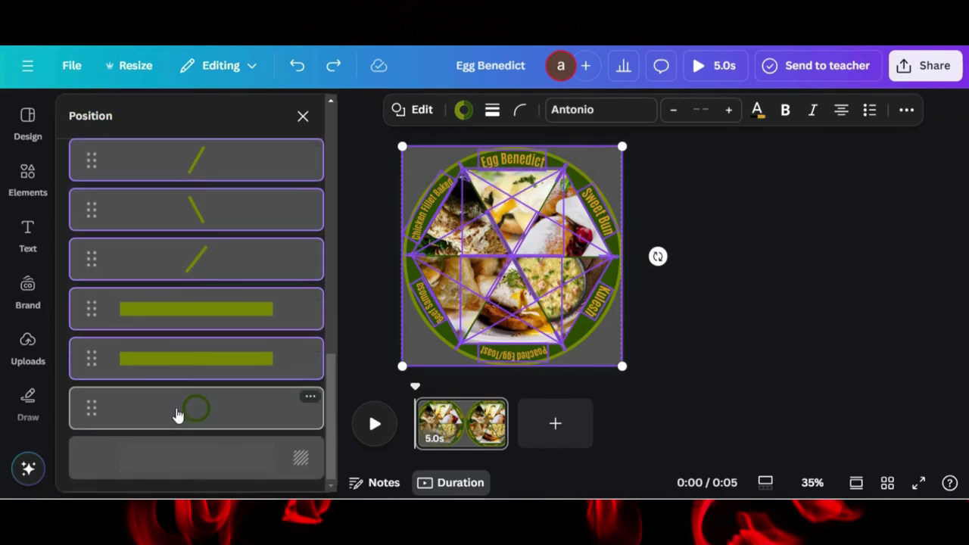
pyautogui.keyDown('shift'); pyautogui.click(178, 413); pyautogui.keyUp('shift')
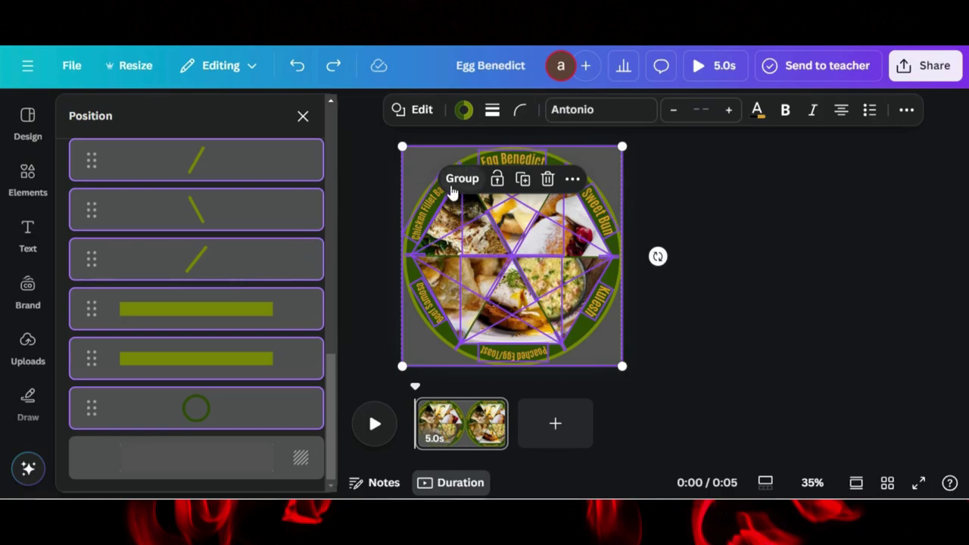
pyautogui.hotkey('ctrl', 'g')
# Step: Move the grouped food wheel down the page until only its upper part shows along the page's lower edge
pyautogui.moveTo(420, 171); pyautogui.dragTo(421, 251)
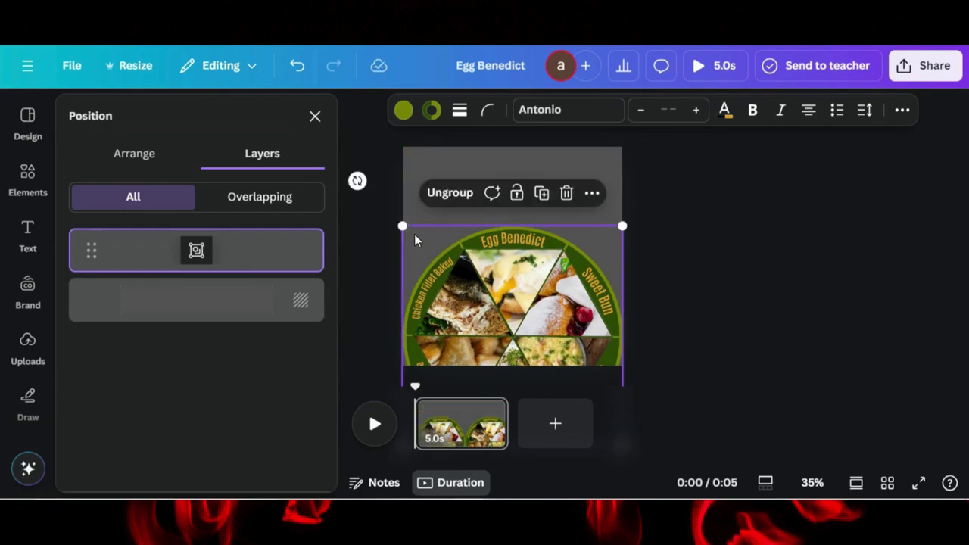
pyautogui.moveTo(493, 294); pyautogui.dragTo(496, 341)
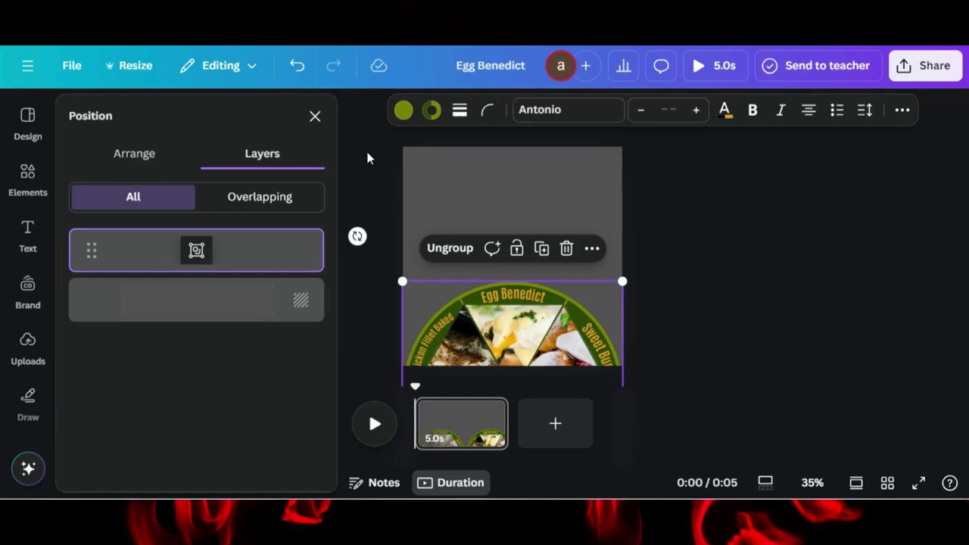
# Step: Add the dark wood and fern photo, flip it horizontally and vertically, and make it the page background
pyautogui.click(497, 180)
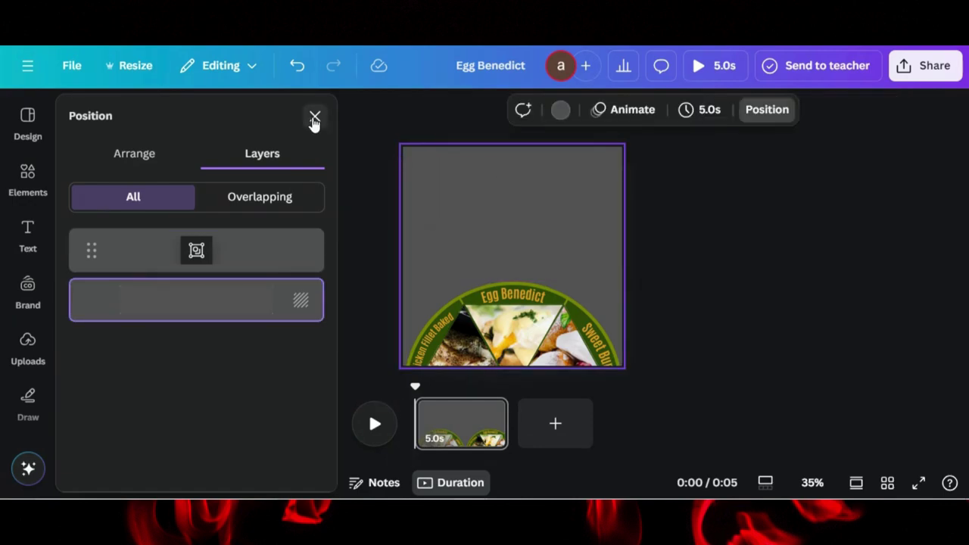
pyautogui.click(315, 120)
pyautogui.click(121, 243)
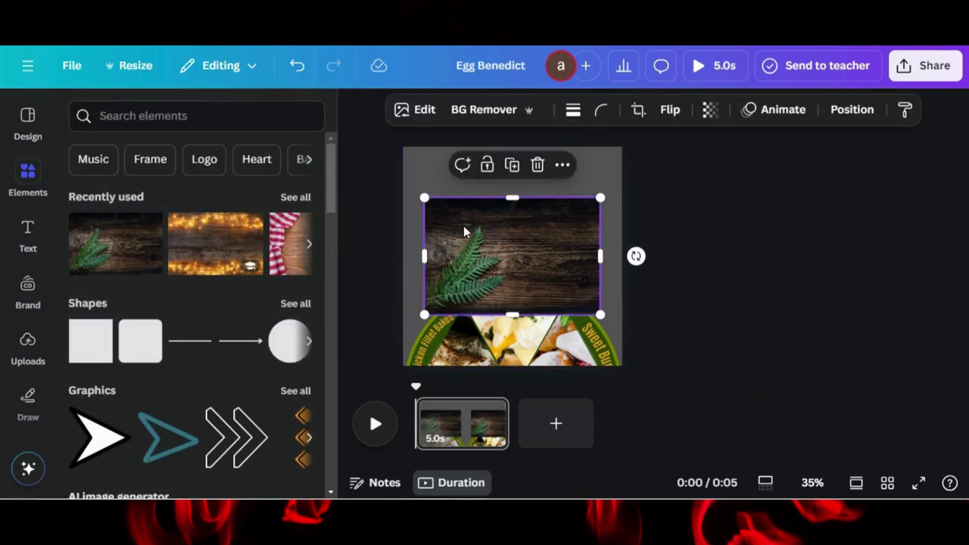
pyautogui.click(681, 114)
pyautogui.click(676, 155)
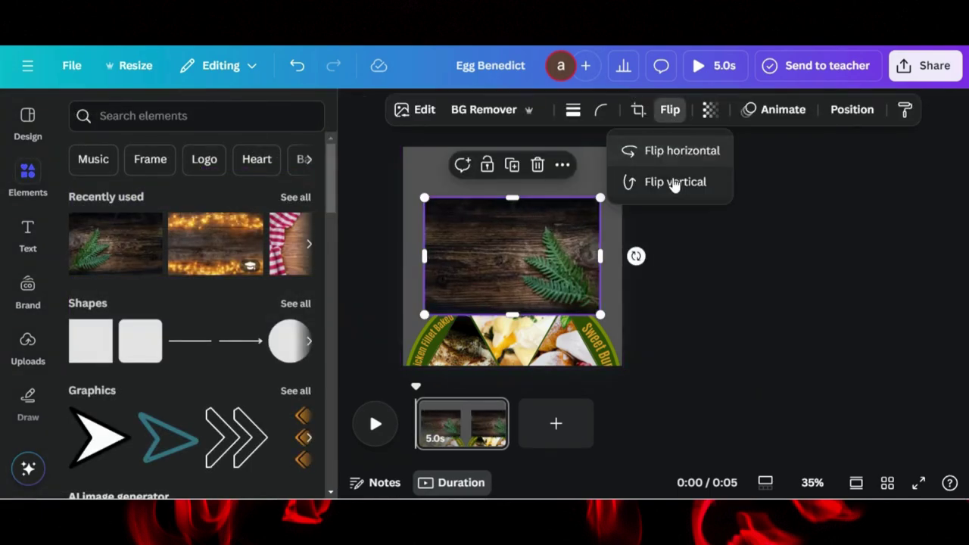
pyautogui.click(673, 183)
pyautogui.rightClick(530, 238)
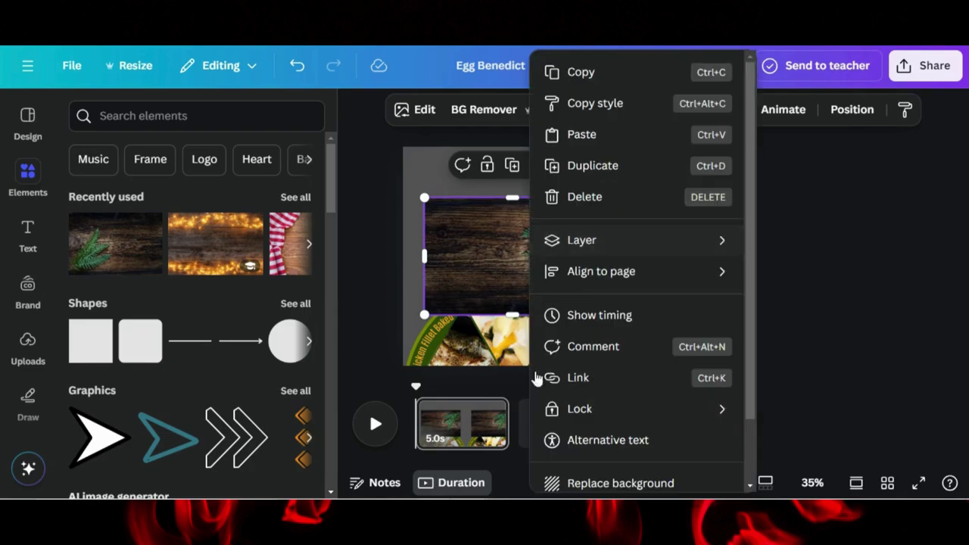
pyautogui.click(587, 482)
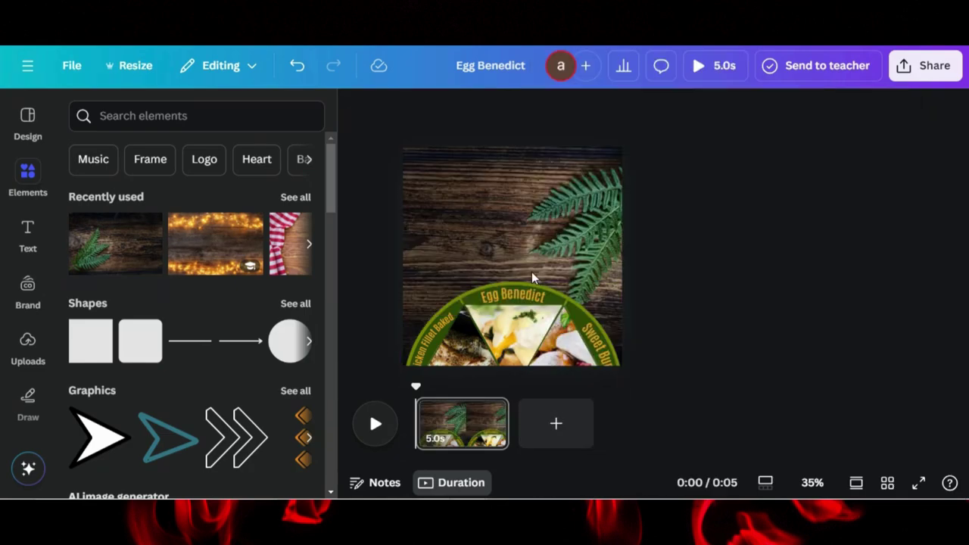
# Step: Add the red "ORDER NOW" graphic, shrink it and place it centered above the food wheel
pyautogui.click(506, 224)
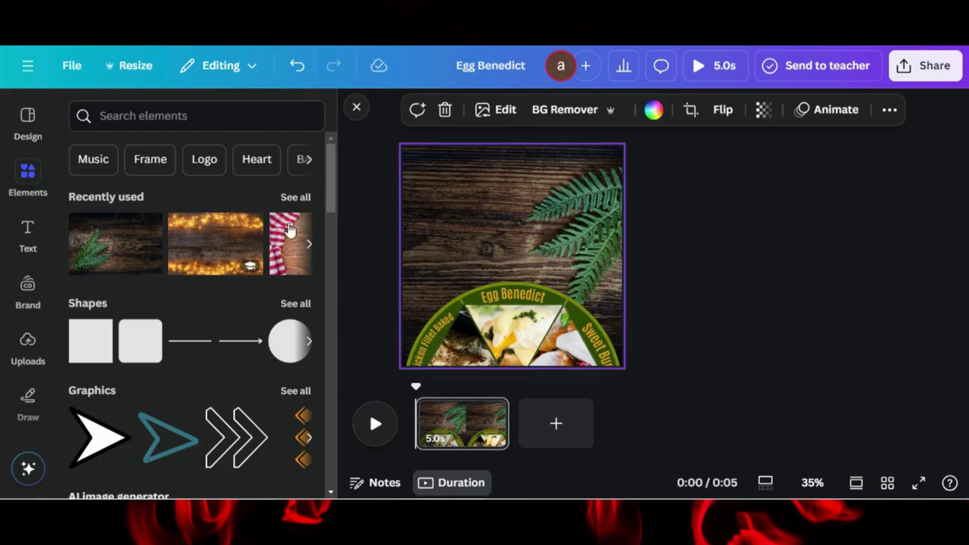
pyautogui.click(308, 243)
pyautogui.click(307, 247)
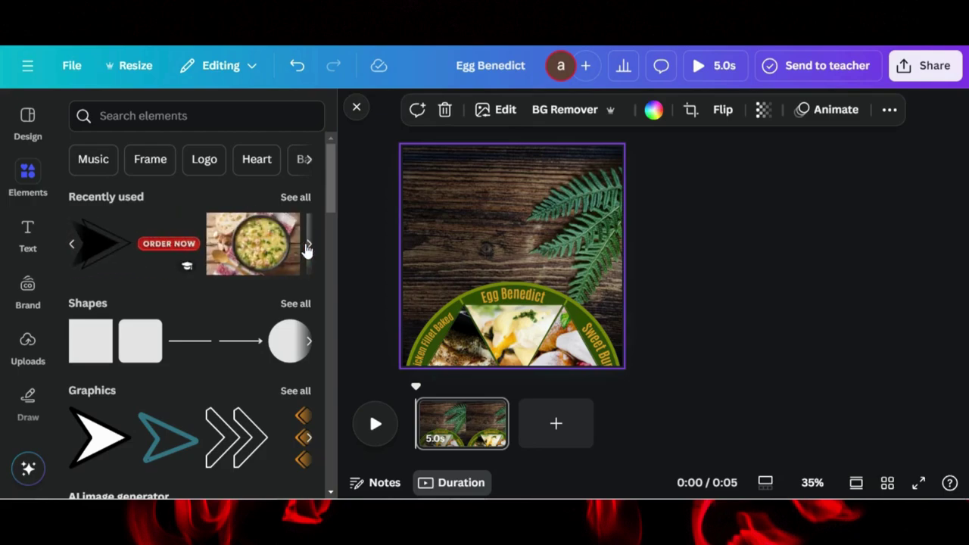
pyautogui.click(165, 245)
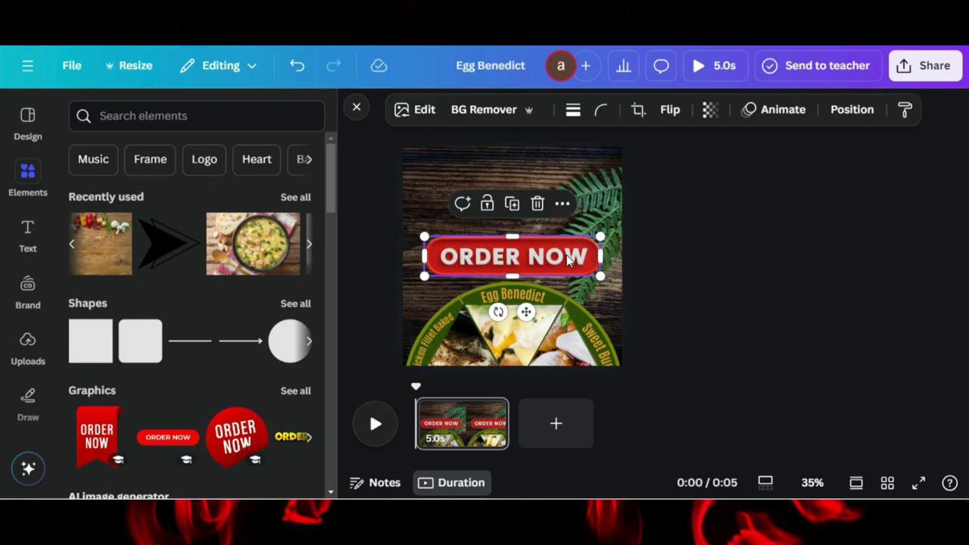
pyautogui.moveTo(597, 278); pyautogui.dragTo(532, 250)
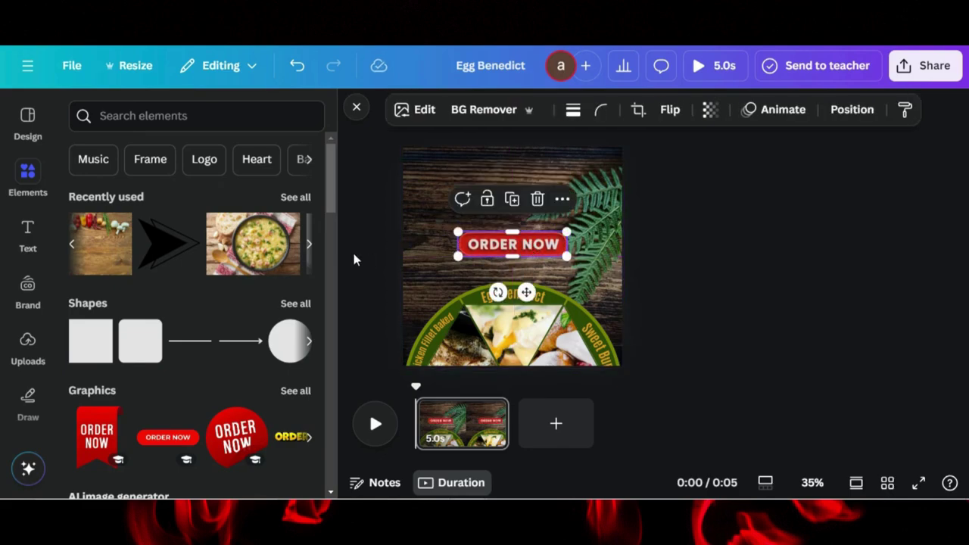
# Step: Add the black arrowhead graphic and color it bright red #FF3131
pyautogui.click(166, 244)
pyautogui.click(504, 109)
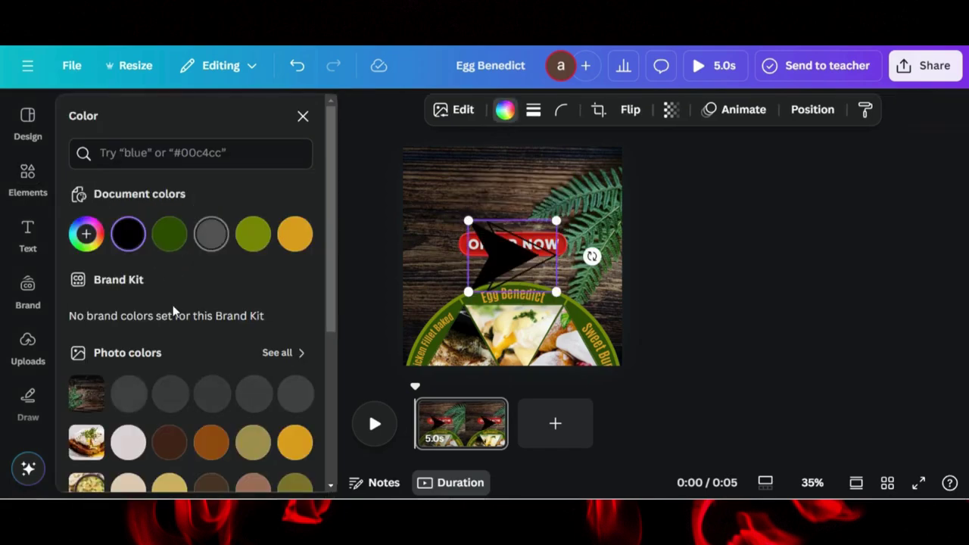
pyautogui.scroll(-2, 174, 348)
pyautogui.scroll(-3, 126, 372)
pyautogui.click(86, 378)
# Step: Rotate the red arrow to point down at the "Egg Benedict" segment and layer it beneath the "ORDER NOW" graphic
pyautogui.moveTo(592, 256); pyautogui.dragTo(440, 255)
pyautogui.moveTo(545, 216); pyautogui.dragTo(506, 271)
pyautogui.click(514, 245)
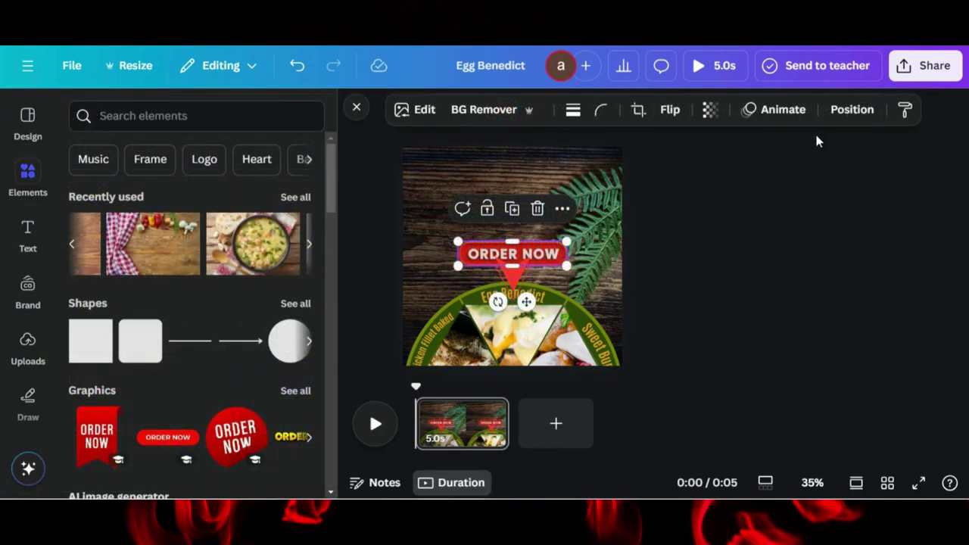
pyautogui.click(851, 112)
pyautogui.moveTo(195, 302); pyautogui.dragTo(197, 330)
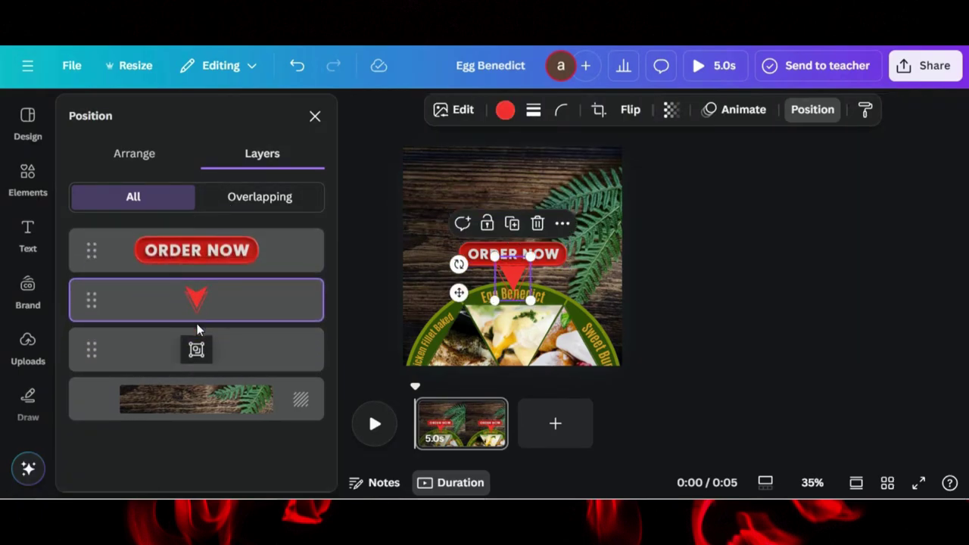
# Step: Recolor the arrow with the darker red sampled from the "ORDER NOW" graphic
pyautogui.click(552, 255)
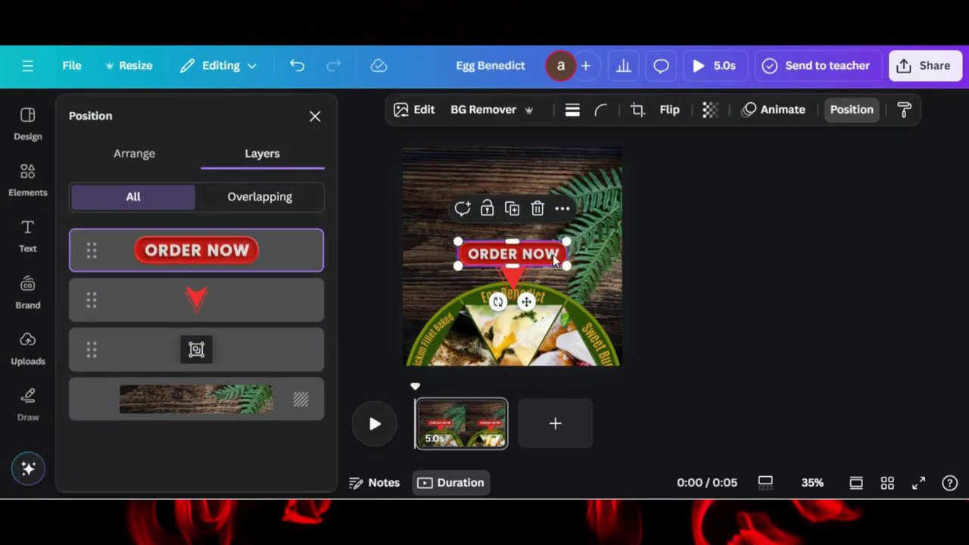
pyautogui.click(514, 280)
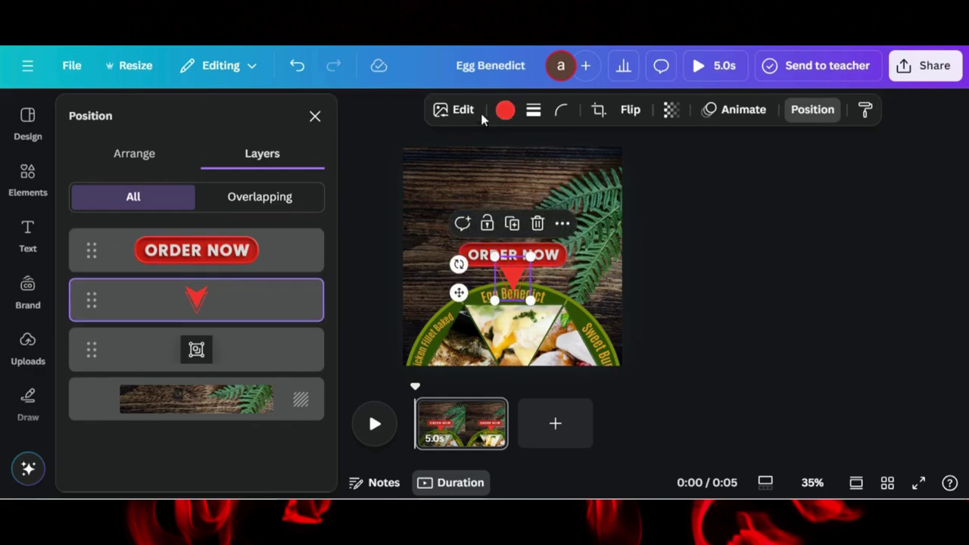
pyautogui.click(454, 110)
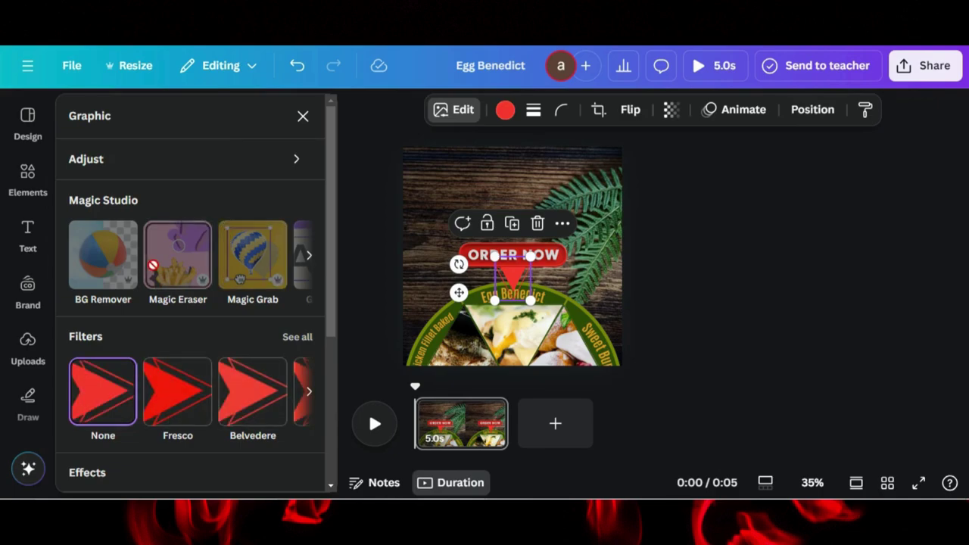
pyautogui.click(507, 111)
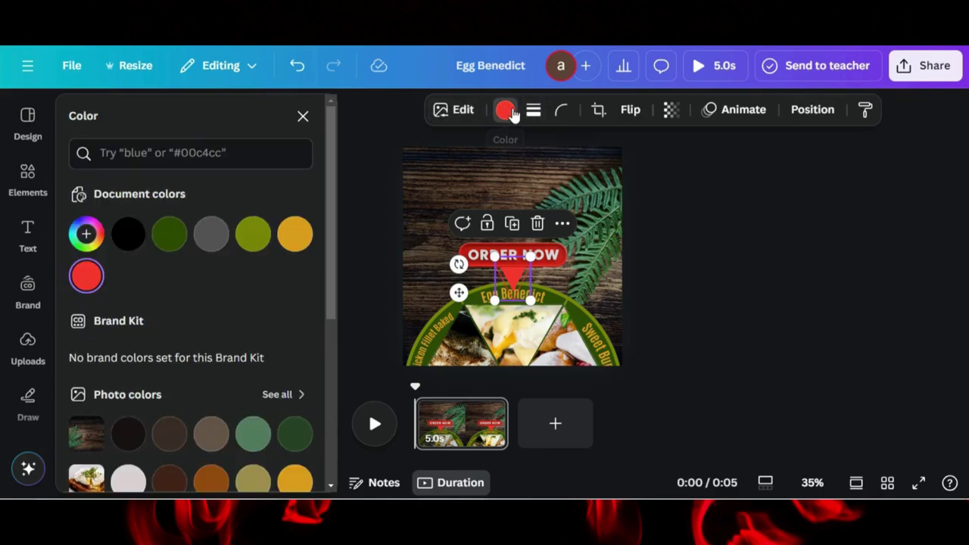
pyautogui.click(86, 234)
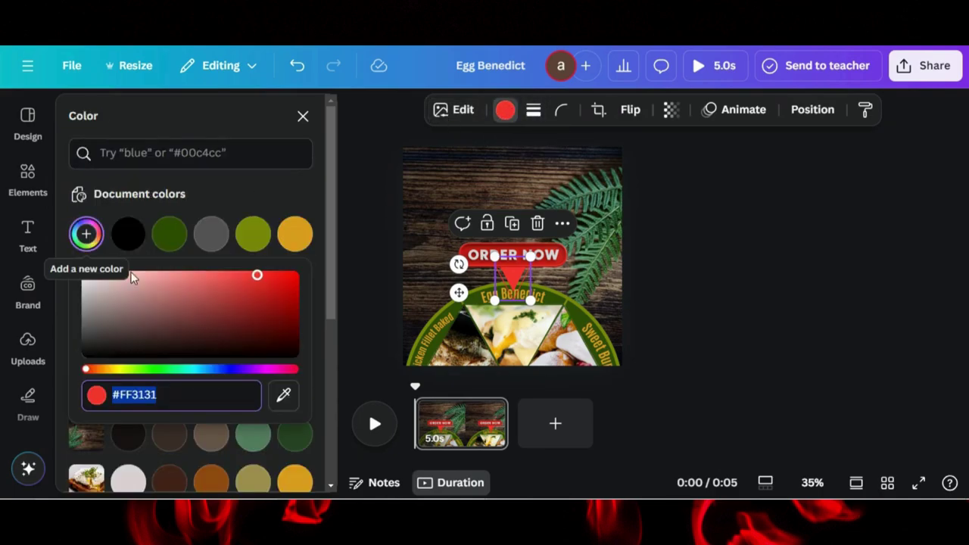
pyautogui.click(283, 395)
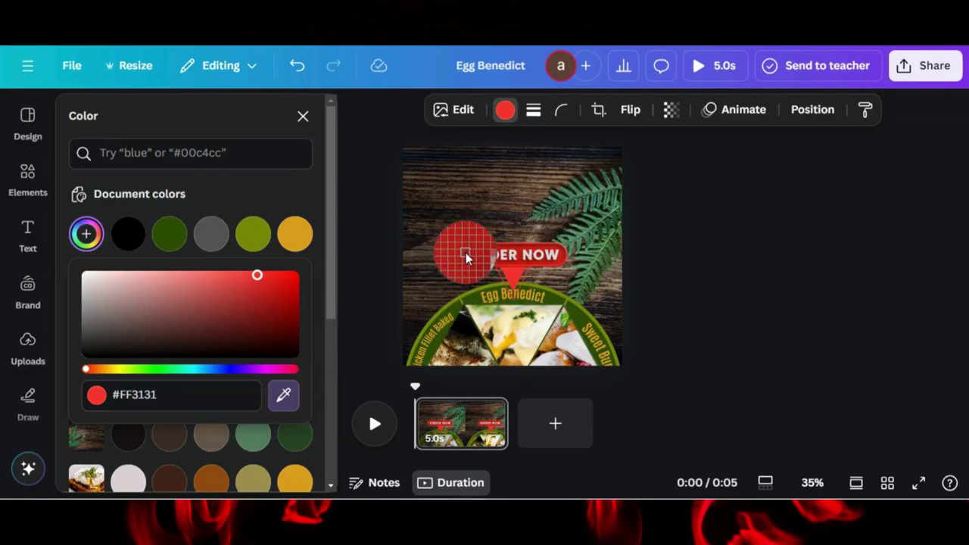
pyautogui.press('Escape')
pyautogui.press('Escape')
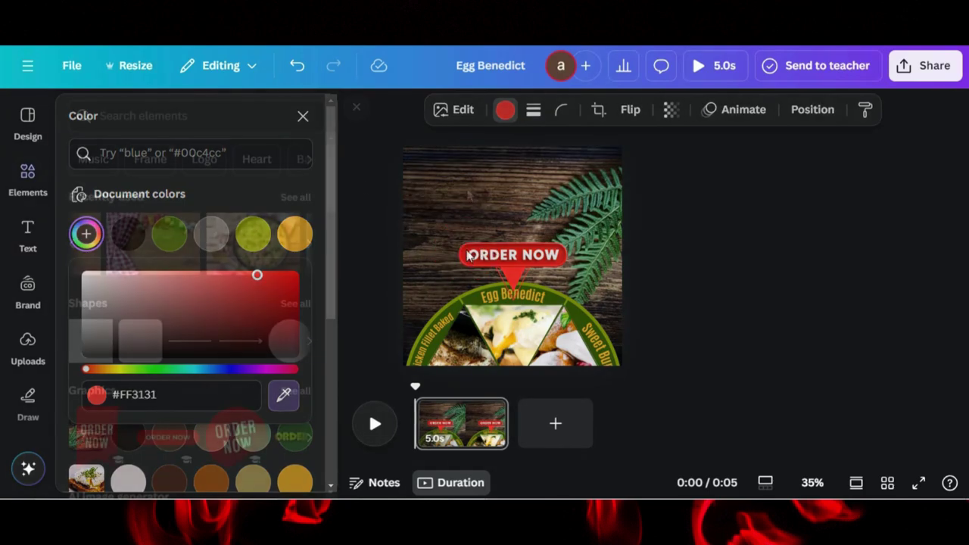
# Step: Add a heading reading "Choose your favourite dsh!"
pyautogui.click(28, 232)
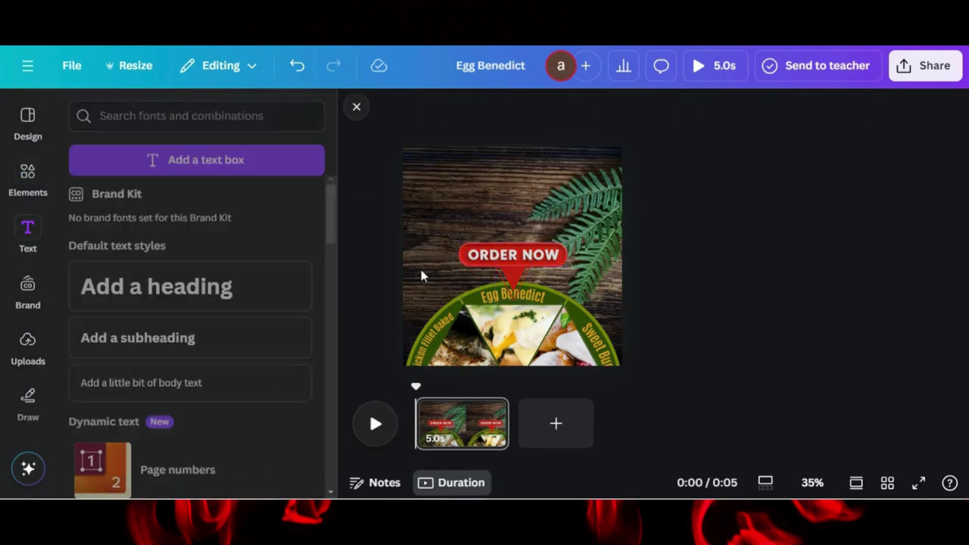
pyautogui.click(201, 286)
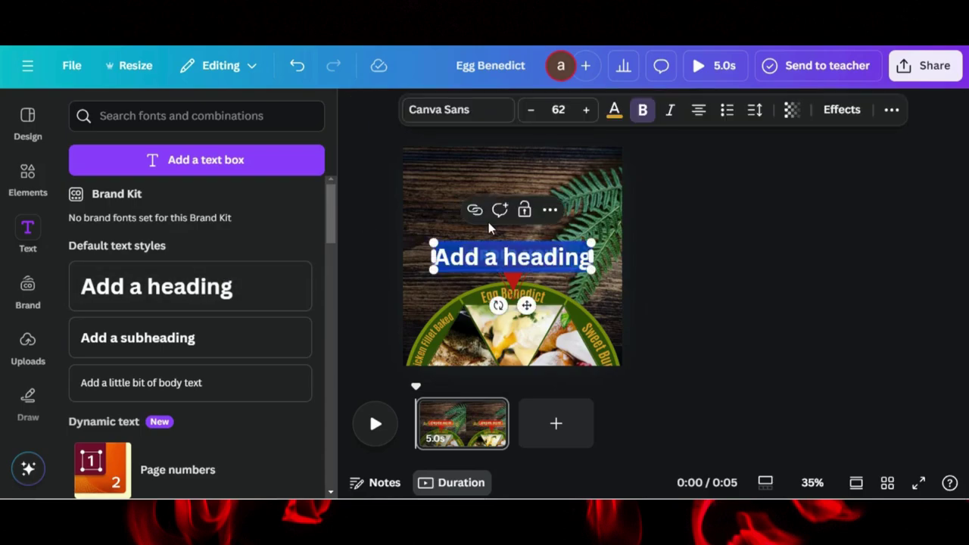
pyautogui.write('Choose your favourite dsh!')
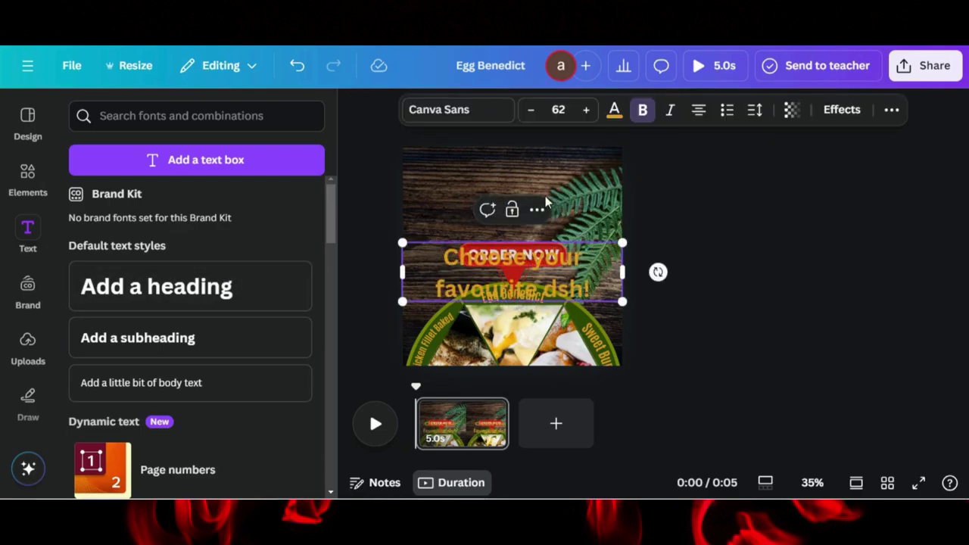
# Step: Set the headline's font to Faithful, then place it above the "ORDER NOW" graphic at size 66
pyautogui.click(438, 111)
pyautogui.write('anton')
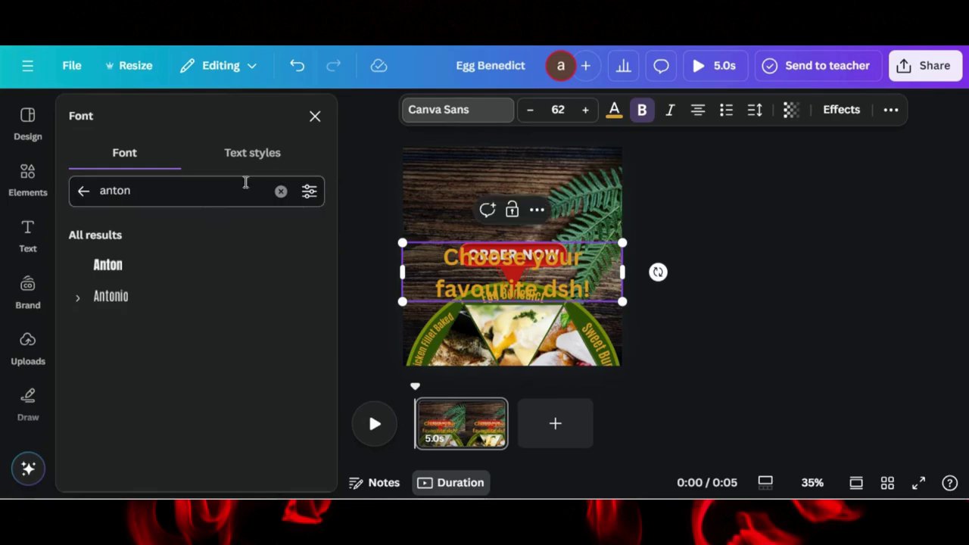
pyautogui.click(280, 190)
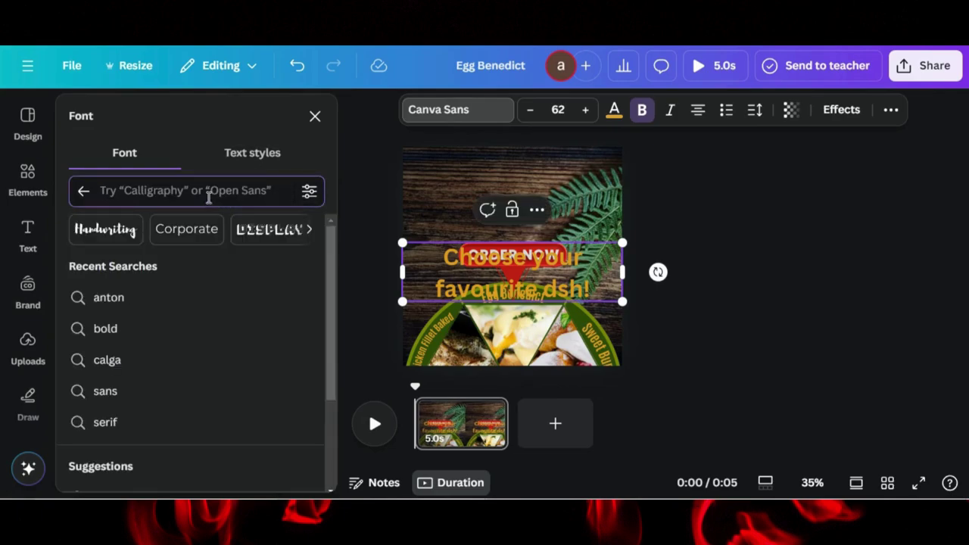
pyautogui.write('f')
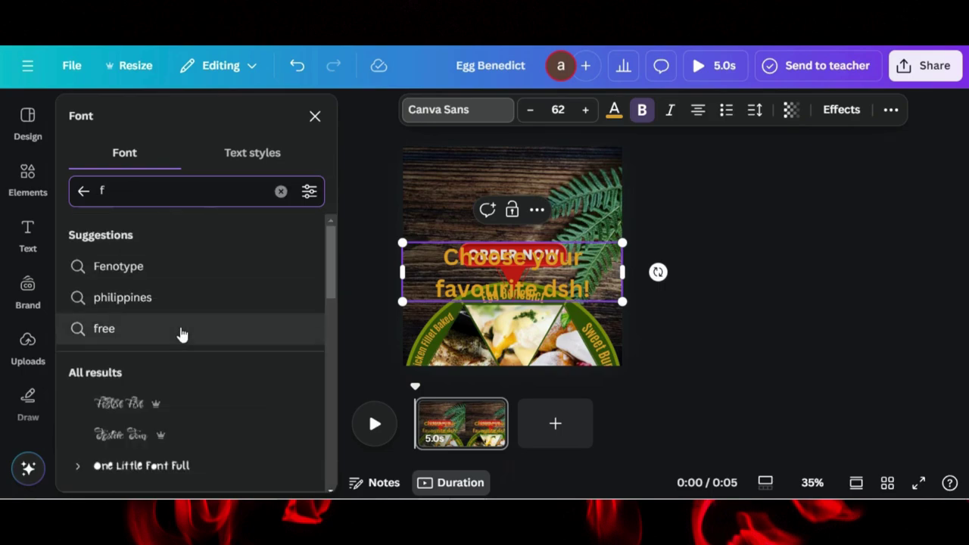
pyautogui.scroll(-5, 179, 335)
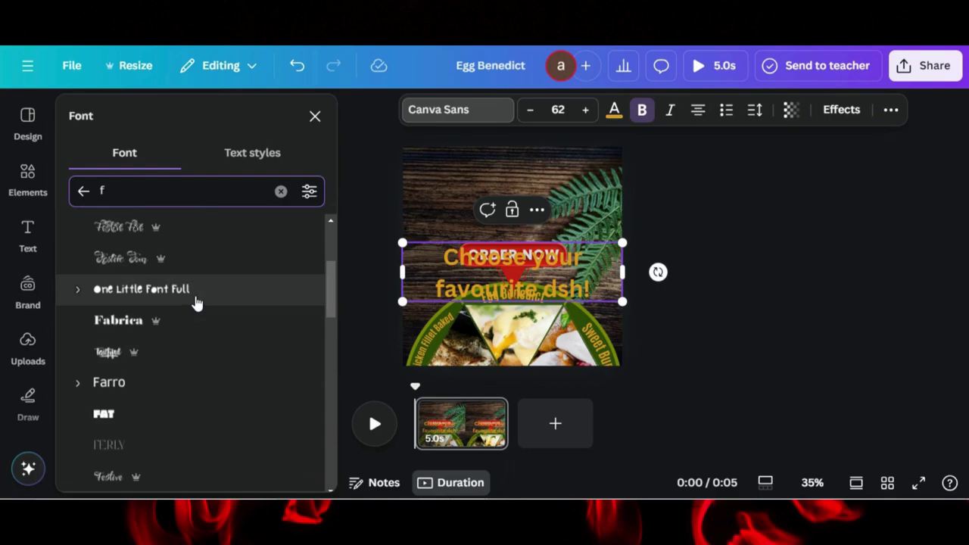
pyautogui.click(182, 350)
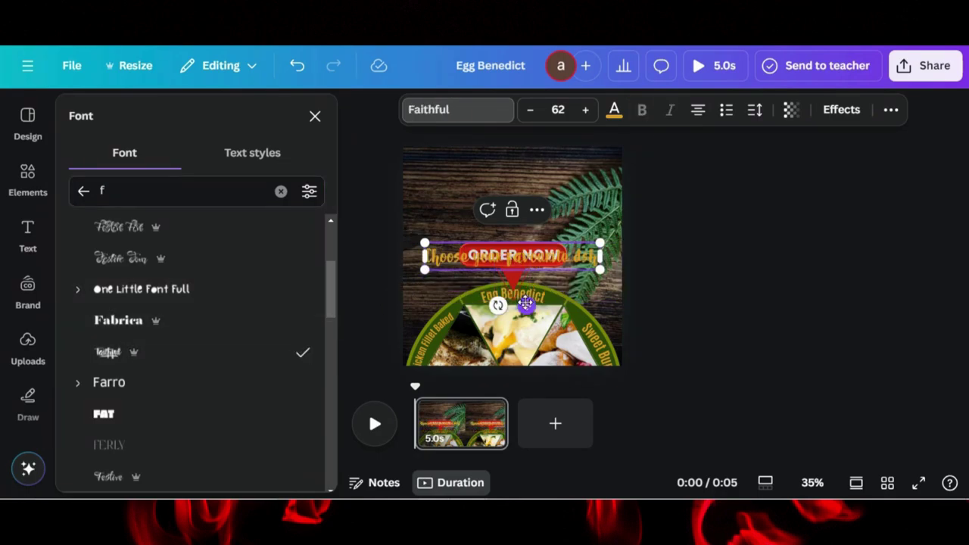
pyautogui.moveTo(525, 304); pyautogui.dragTo(526, 252)
pyautogui.moveTo(599, 218); pyautogui.dragTo(606, 218)
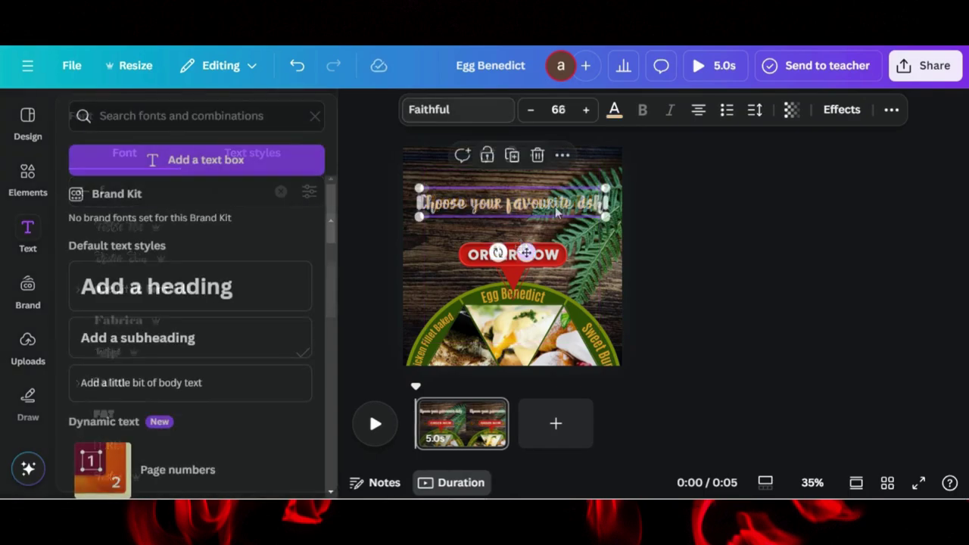
# Step: Make the headline white and apply the Lift text effect at intensity 100
pyautogui.click(834, 112)
pyautogui.click(272, 208)
pyautogui.moveTo(141, 307); pyautogui.dragTo(239, 314)
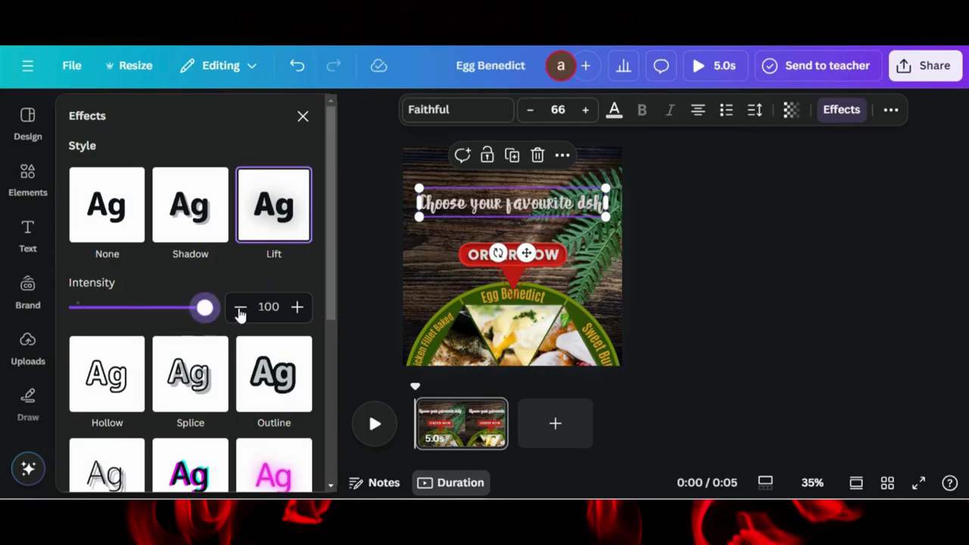
pyautogui.scroll(-3, 258, 331)
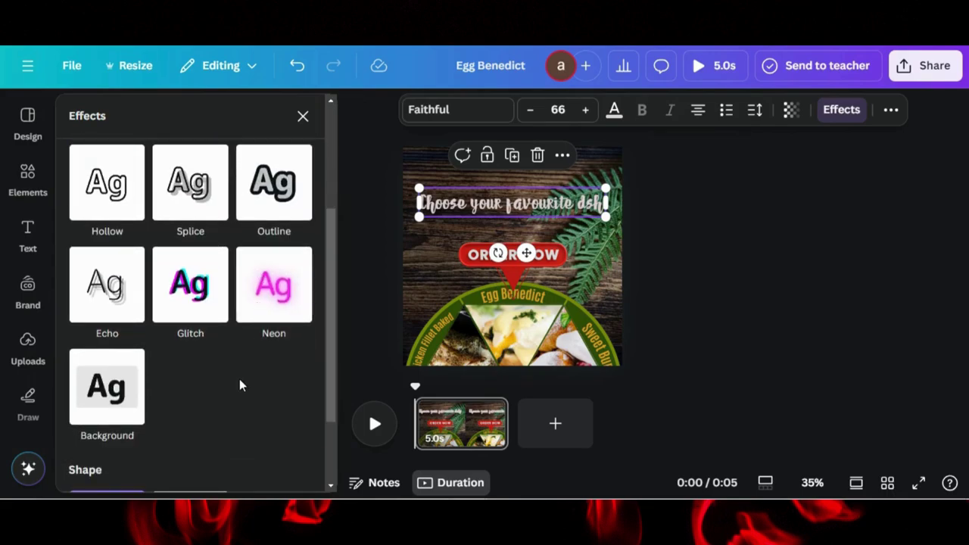
# Step: Wrap the headline onto two lines with 0.5 line spacing and correct "dsh!" to "dish!"
pyautogui.click(566, 207)
pyautogui.write('i')
pyautogui.hotkey('ctrl', 'z')
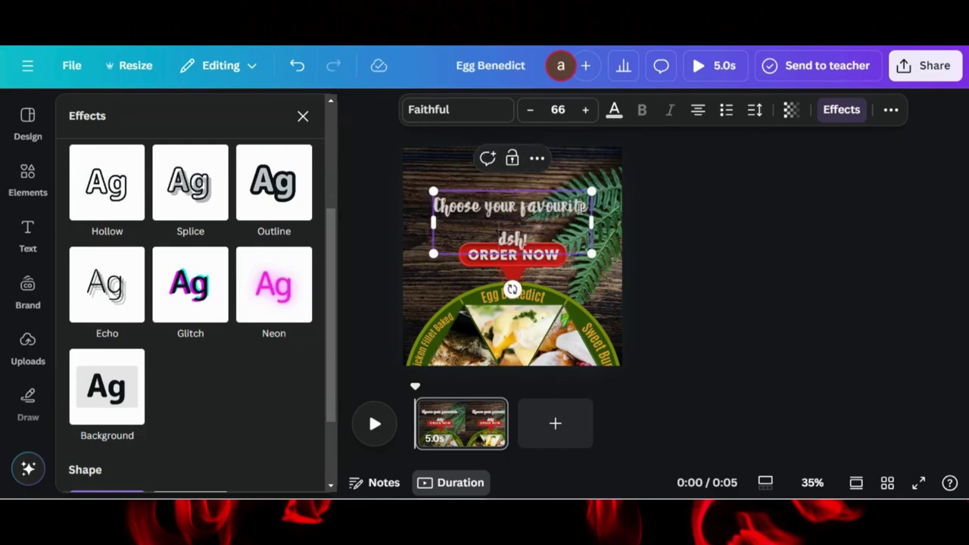
pyautogui.click(755, 110)
pyautogui.moveTo(725, 232); pyautogui.dragTo(674, 229)
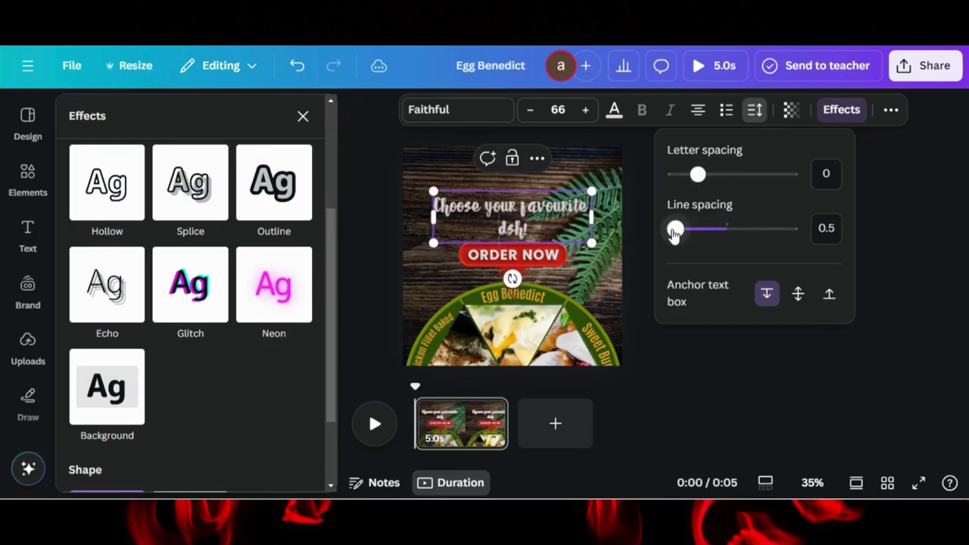
pyautogui.click(512, 229)
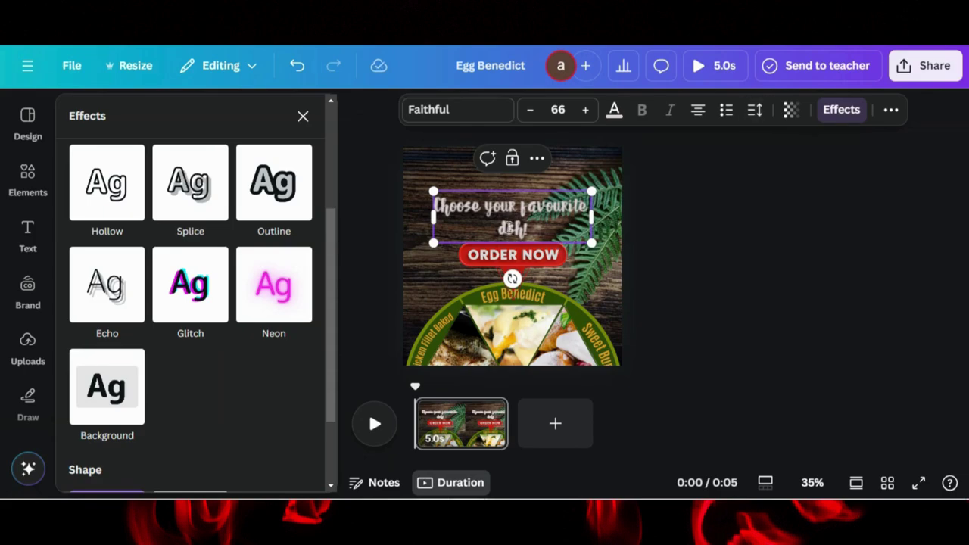
pyautogui.press('Escape')
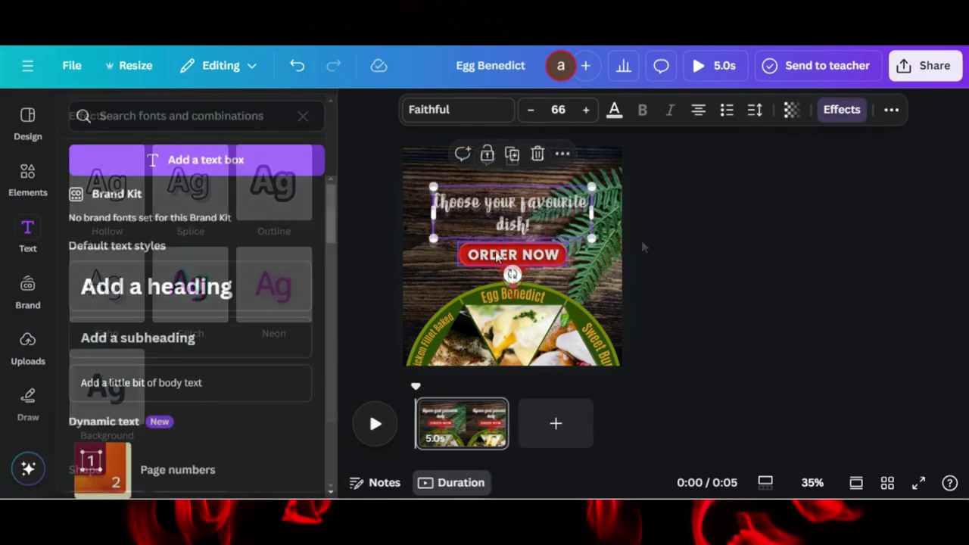
# Step: Give the "ORDER NOW" graphic the Pulse add-on animation at slightly over half intensity and nudge the graphic slightly down
pyautogui.click(496, 258)
pyautogui.press('Escape')
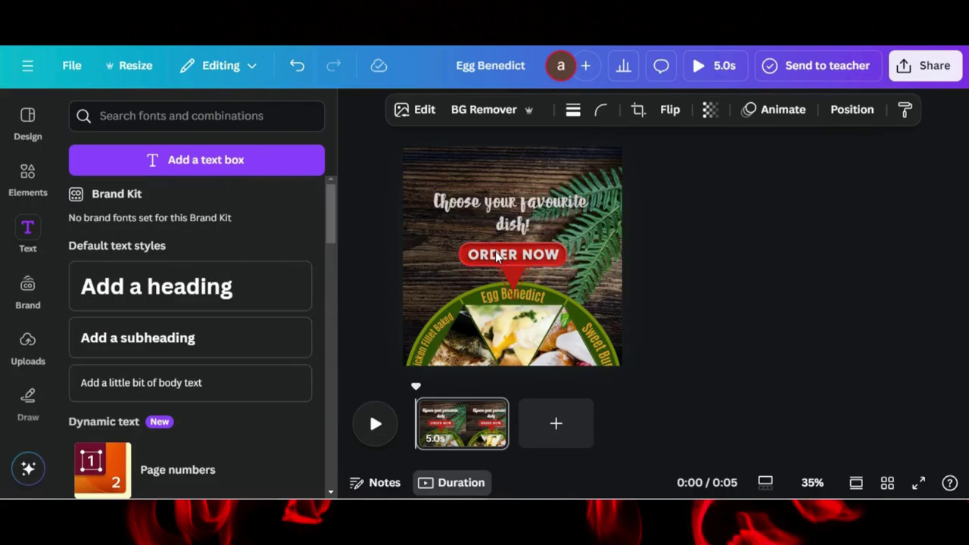
pyautogui.click(496, 257)
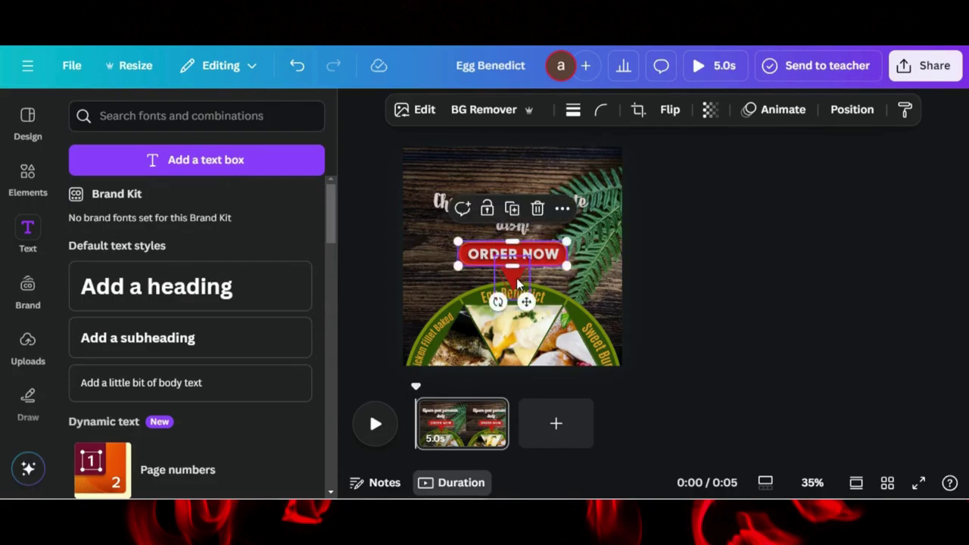
pyautogui.click(516, 278)
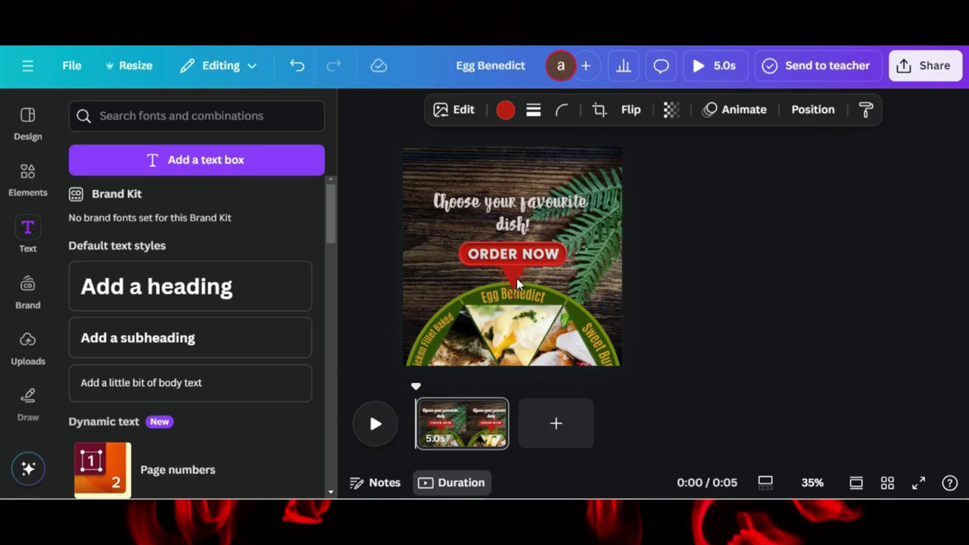
pyautogui.click(545, 256)
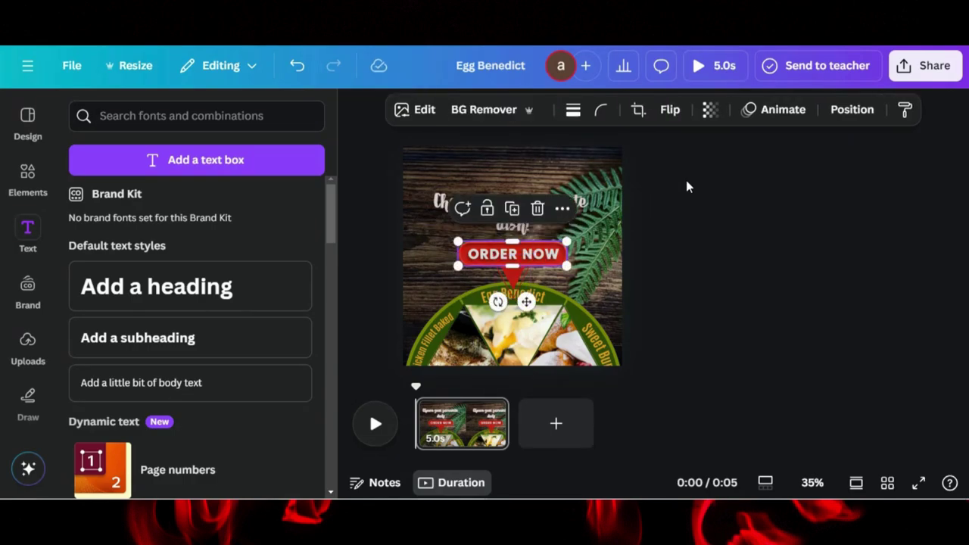
pyautogui.click(793, 113)
pyautogui.scroll(-10, 199, 333)
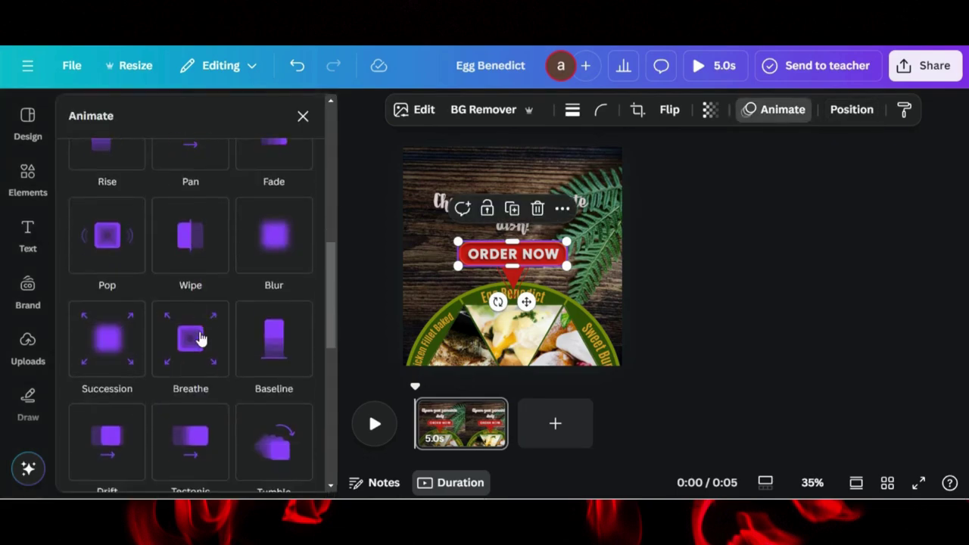
pyautogui.scroll(-1, 201, 338)
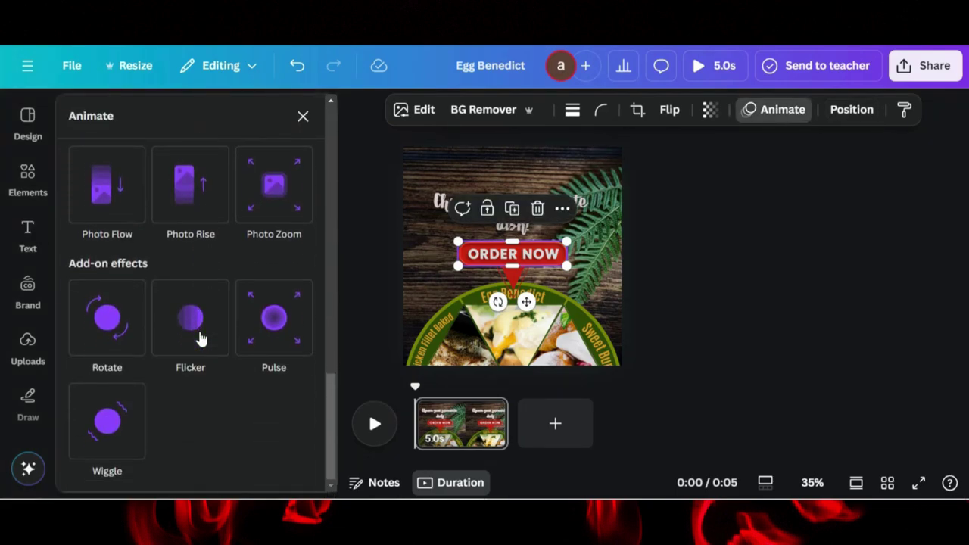
pyautogui.click(274, 333)
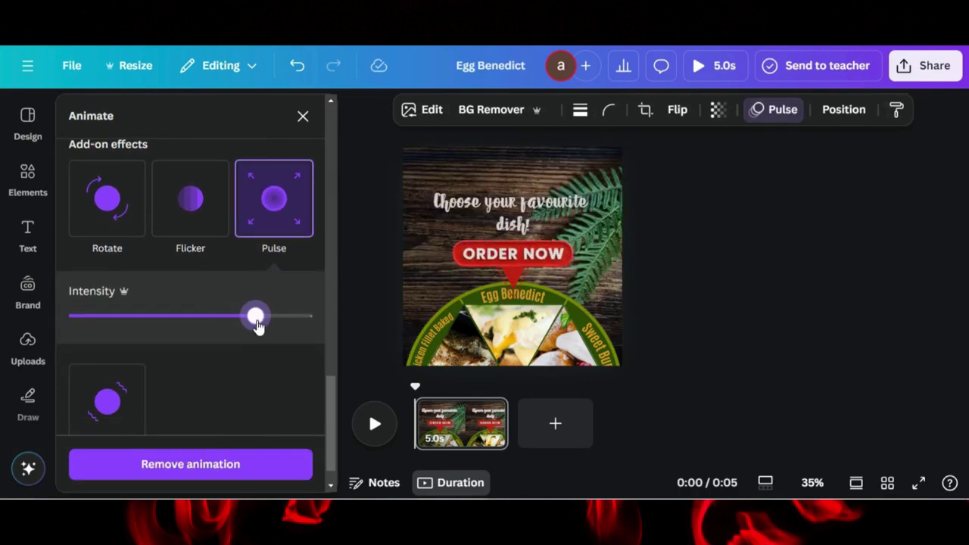
pyautogui.moveTo(257, 324); pyautogui.dragTo(208, 319)
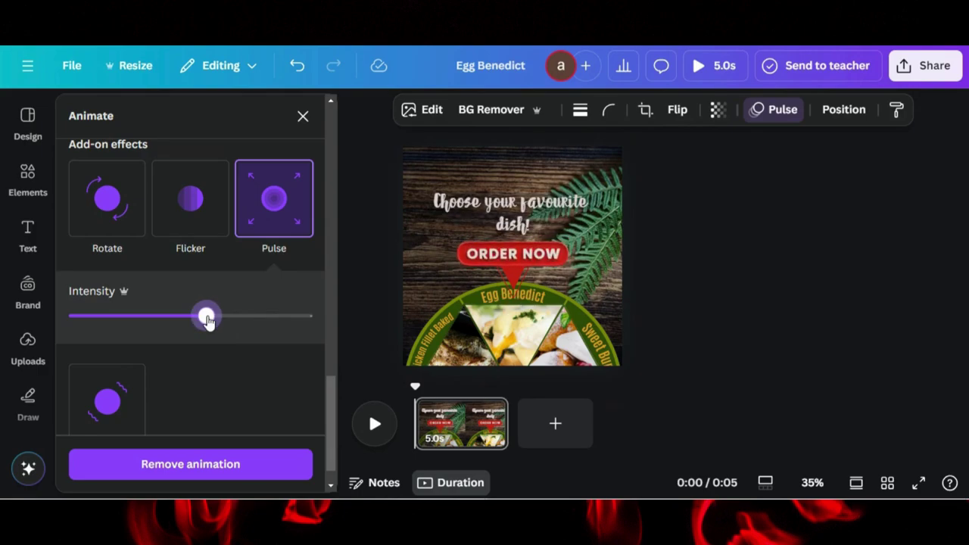
pyautogui.click(511, 260)
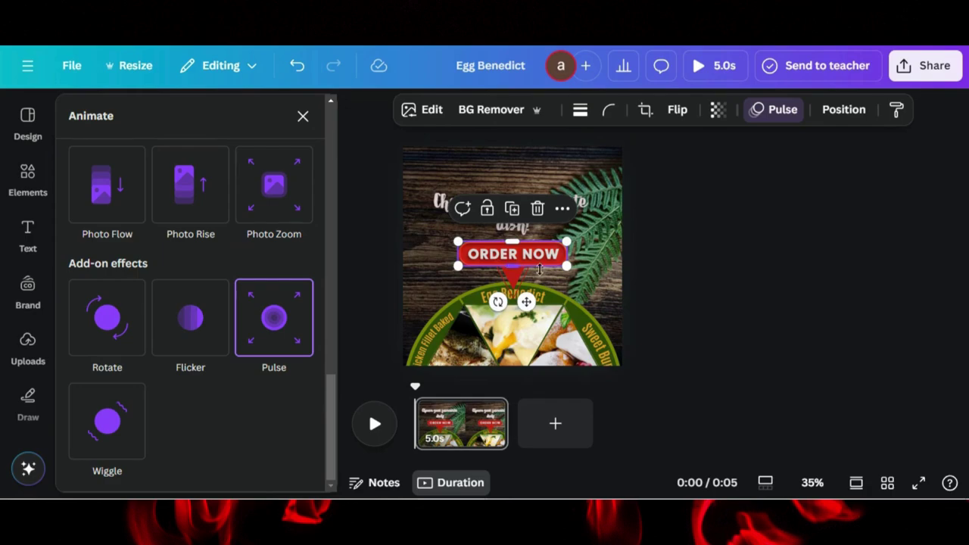
pyautogui.moveTo(528, 297); pyautogui.dragTo(528, 300)
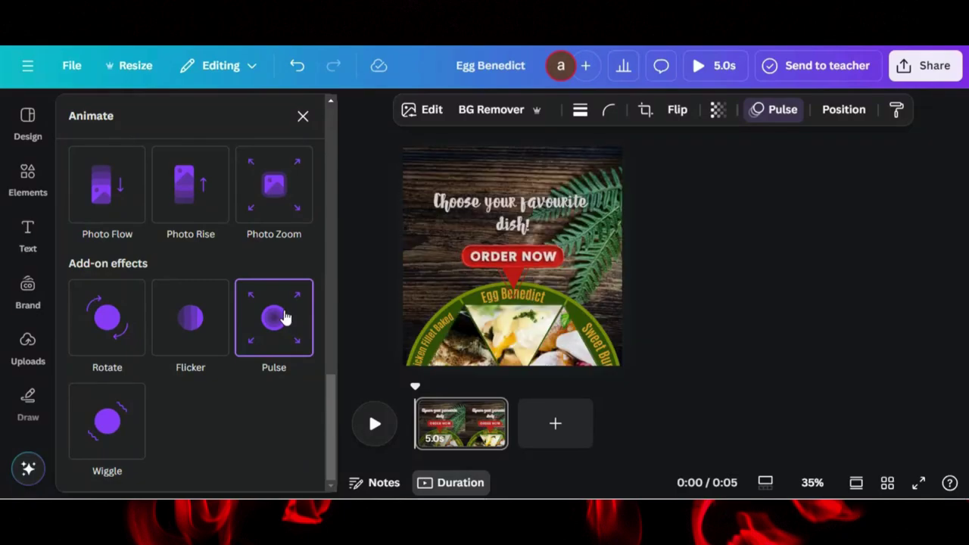
# Step: Apply the Rotate add-on animation to the whole grouped dish wheel, with the speed at about three quarters
pyautogui.click(448, 344)
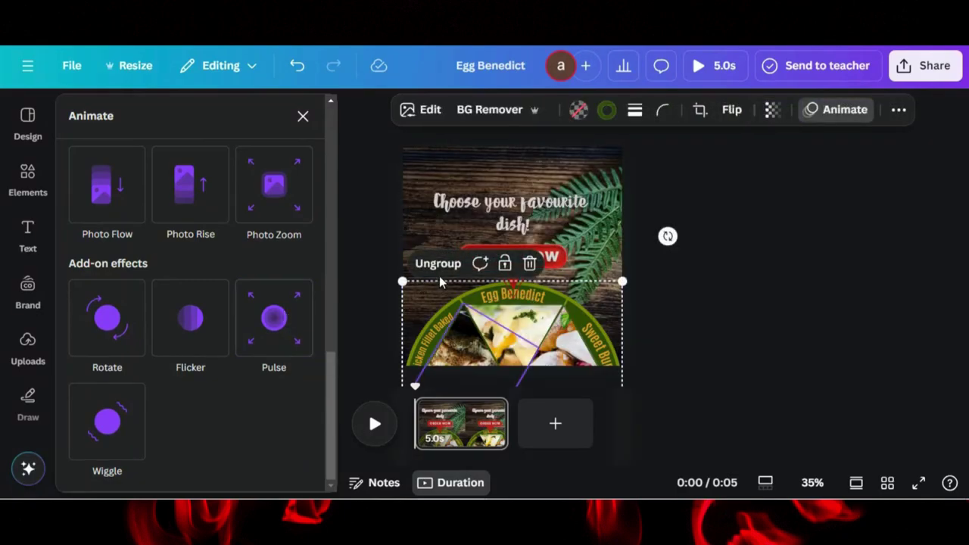
pyautogui.click(421, 292)
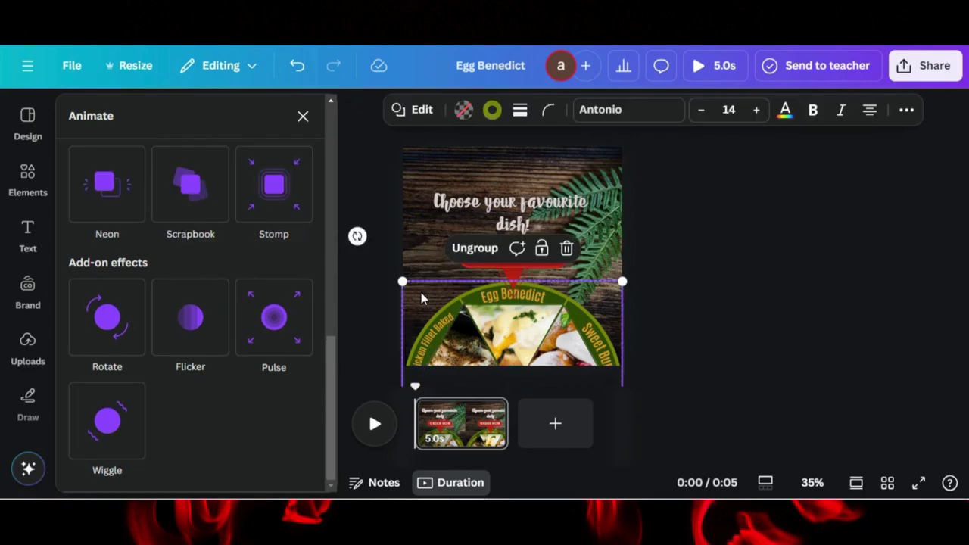
pyautogui.click(110, 316)
pyautogui.moveTo(204, 428); pyautogui.dragTo(250, 422)
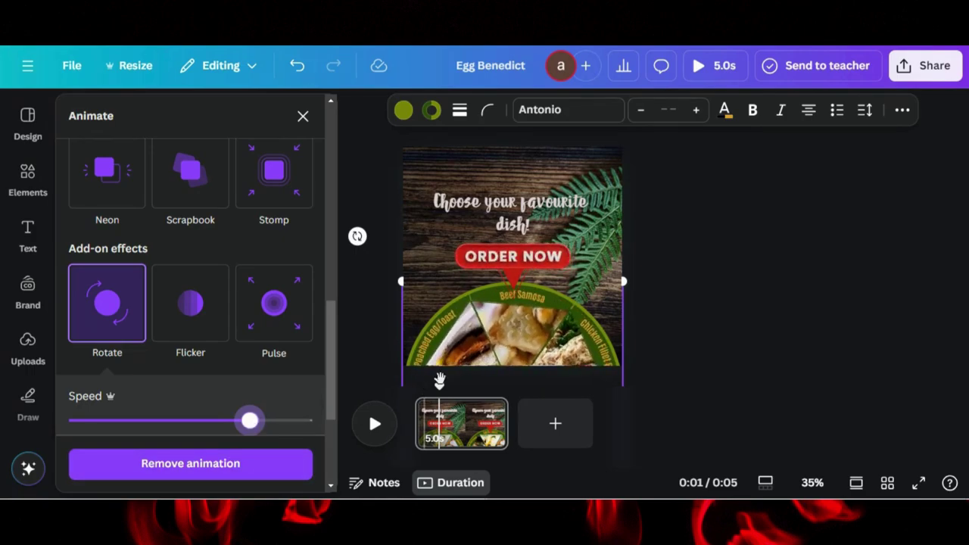
# Step: Animate the headline with the Typewriter effect on enter and play the design to preview all animations
pyautogui.click(548, 209)
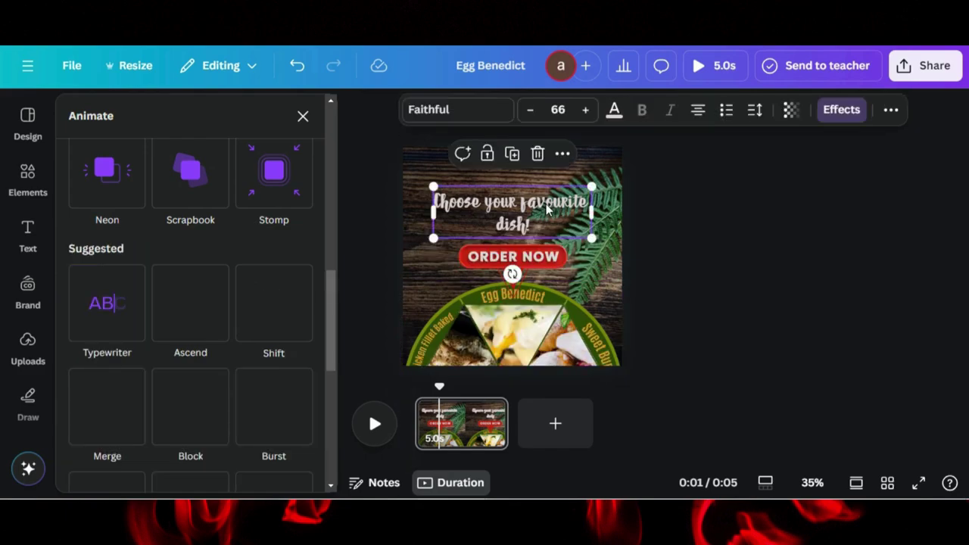
pyautogui.click(127, 311)
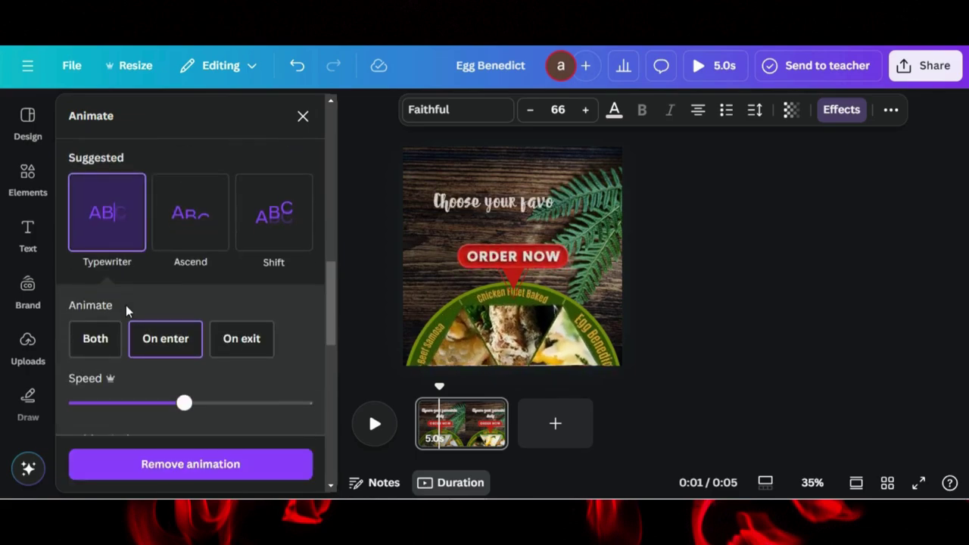
pyautogui.click(369, 410)
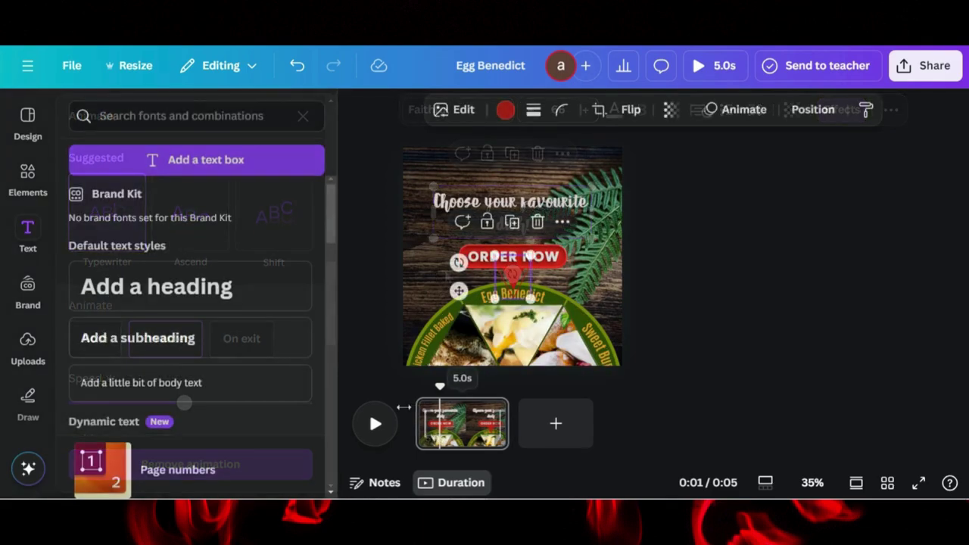
pyautogui.click(376, 422)
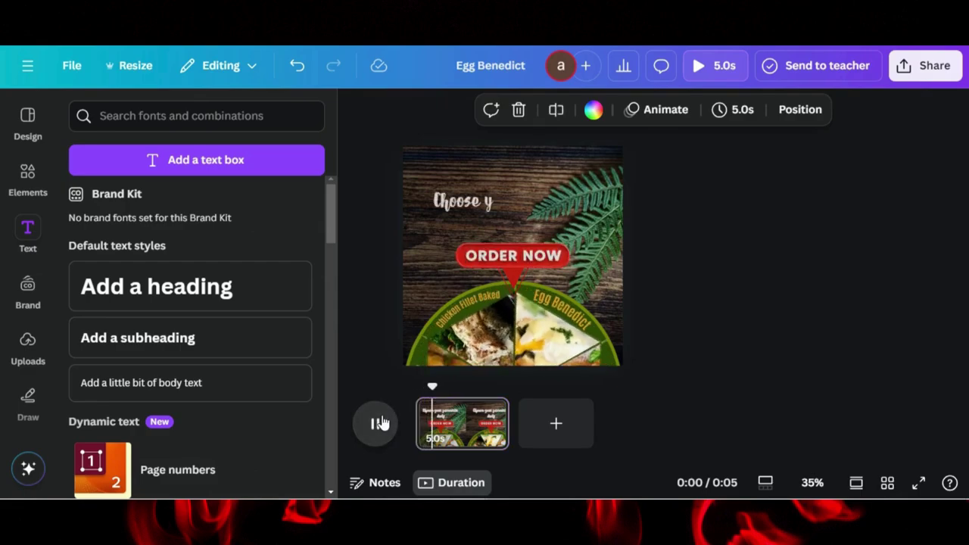